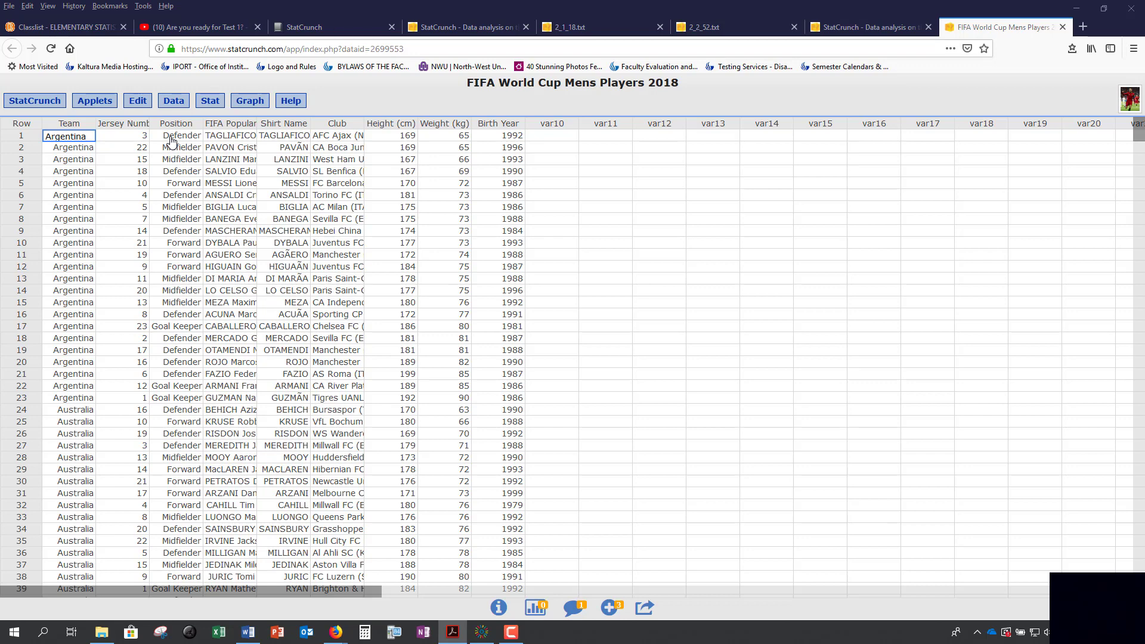
Step: Compute a Position frequency table showing frequency and relative frequency
click(210, 102)
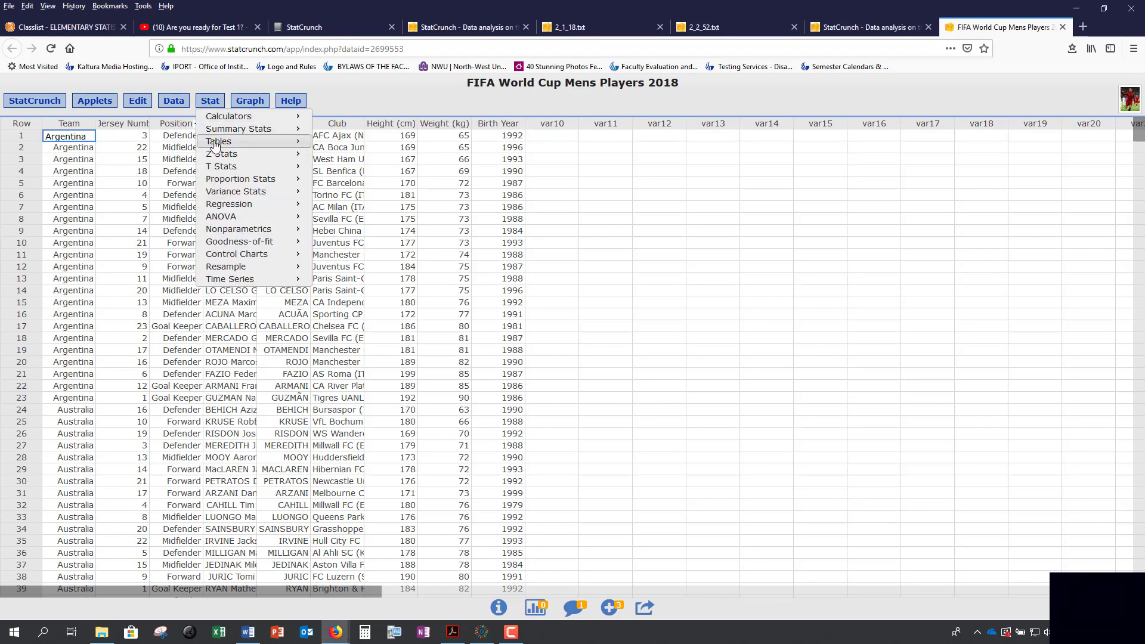
mouse_move(216, 143)
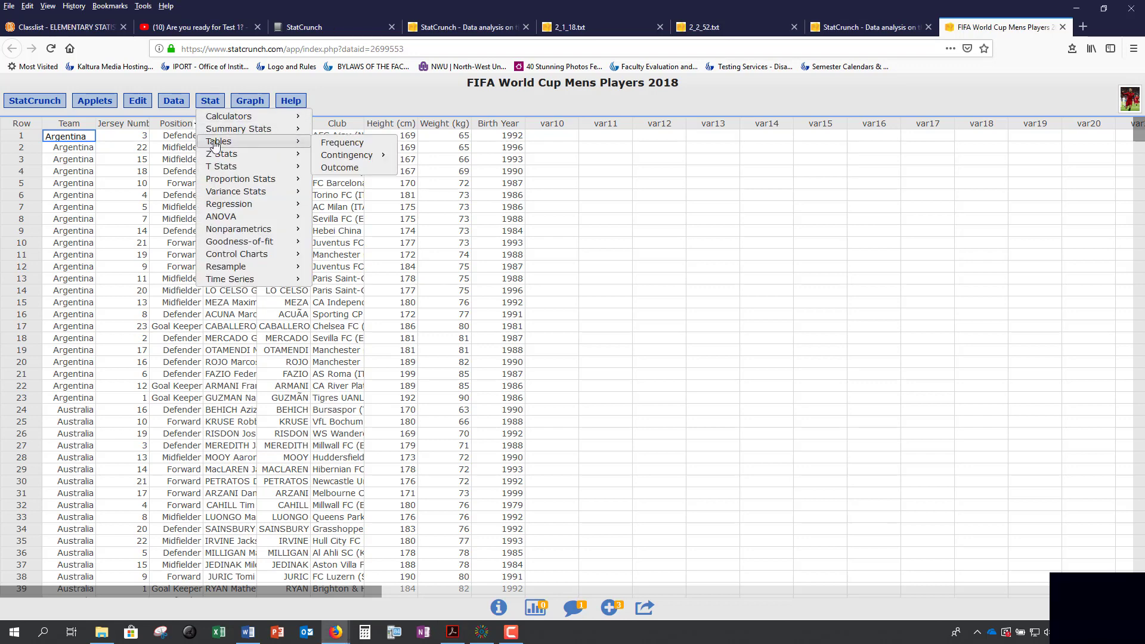
click(338, 145)
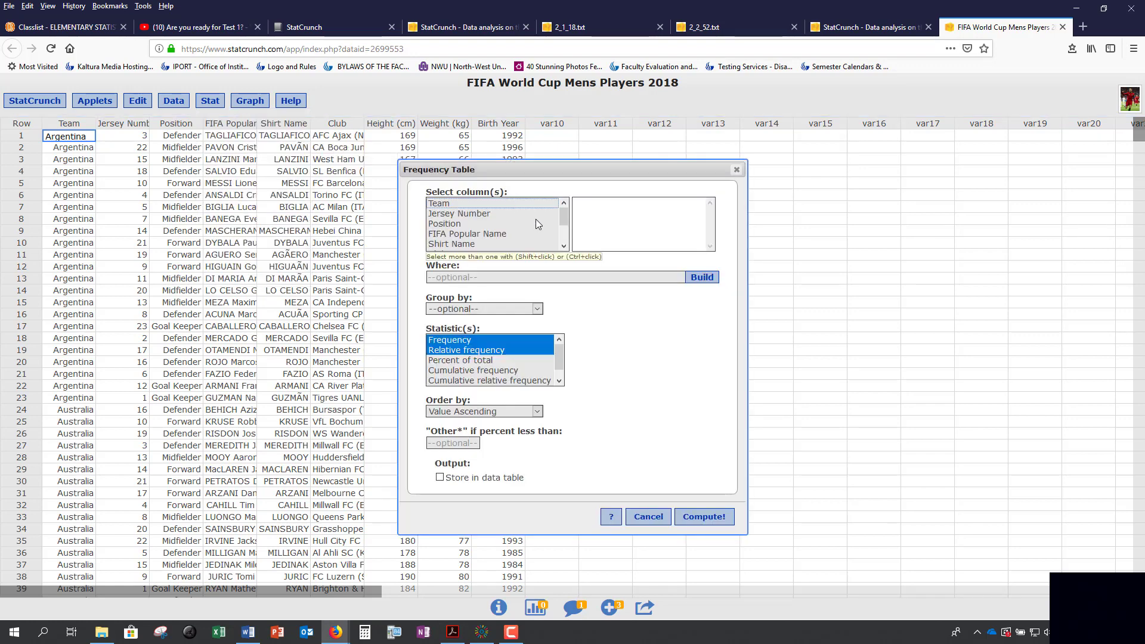
click(458, 225)
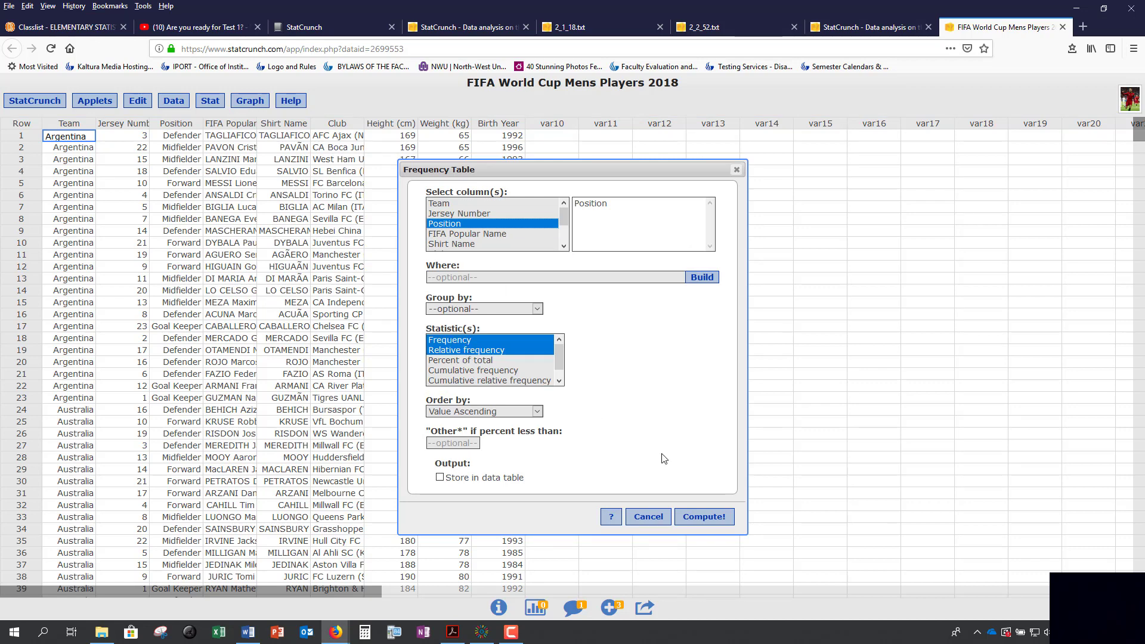
click(704, 516)
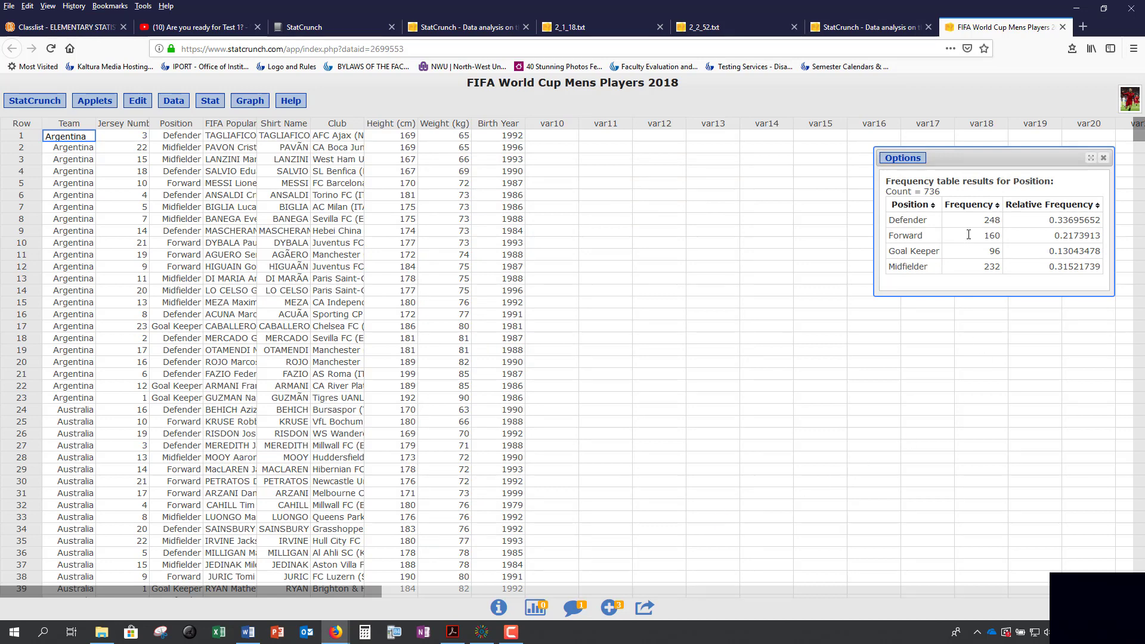
Step: Highlight values in the frequency results, including the Defender count of 248
mouse_move(894, 206)
mouse_down()
mouse_move(931, 263)
mouse_move(913, 209)
mouse_up()
click(937, 221)
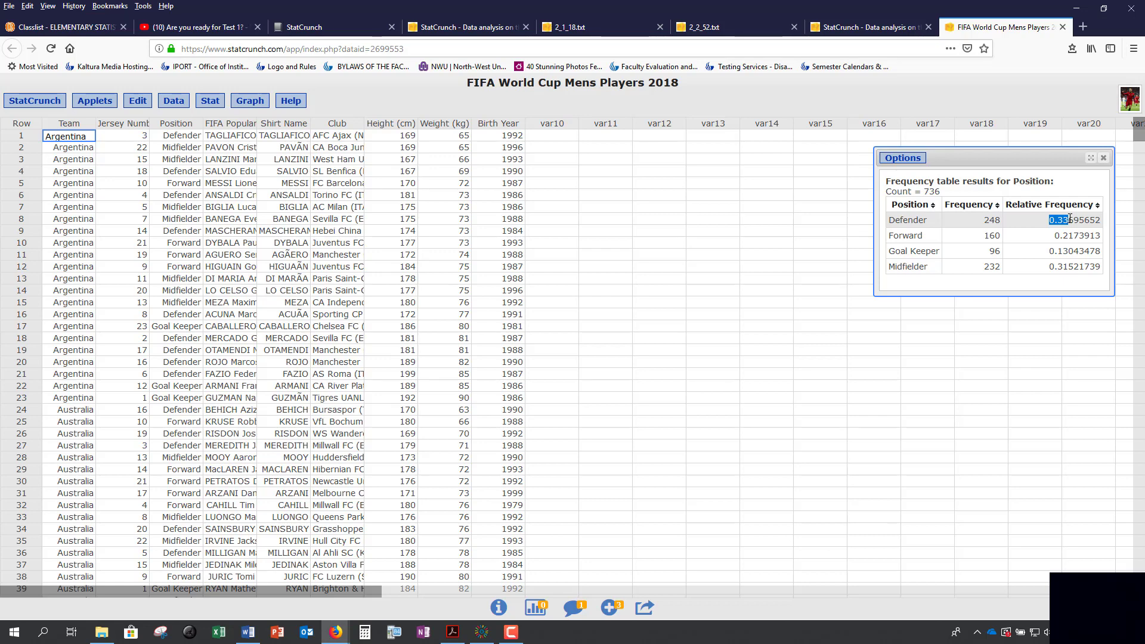
drag(983, 220, 998, 221)
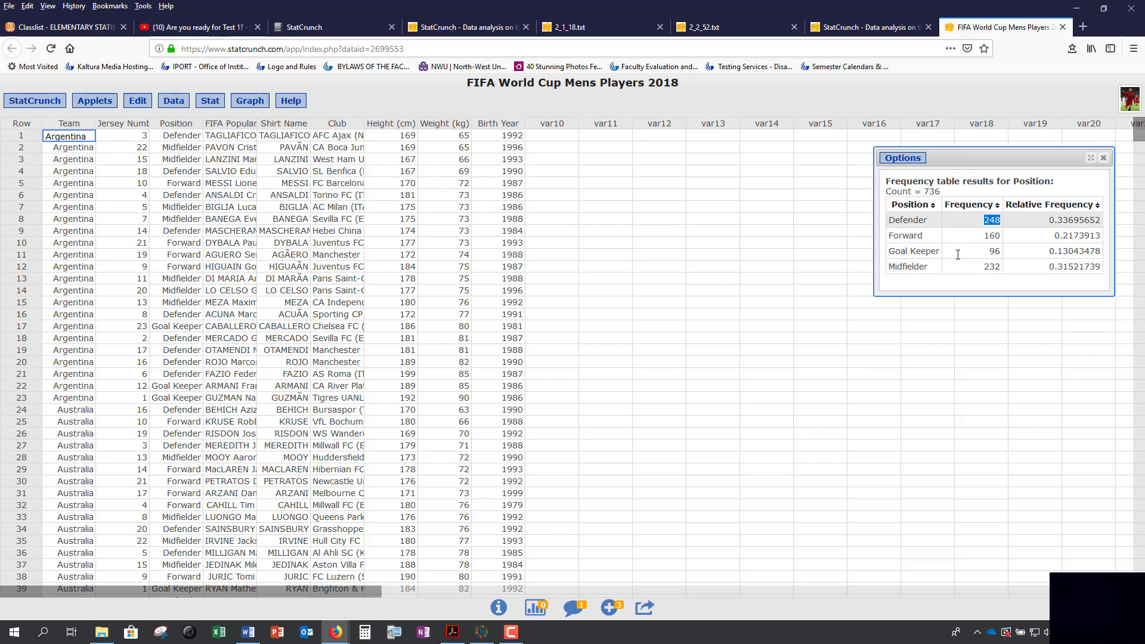
click(979, 284)
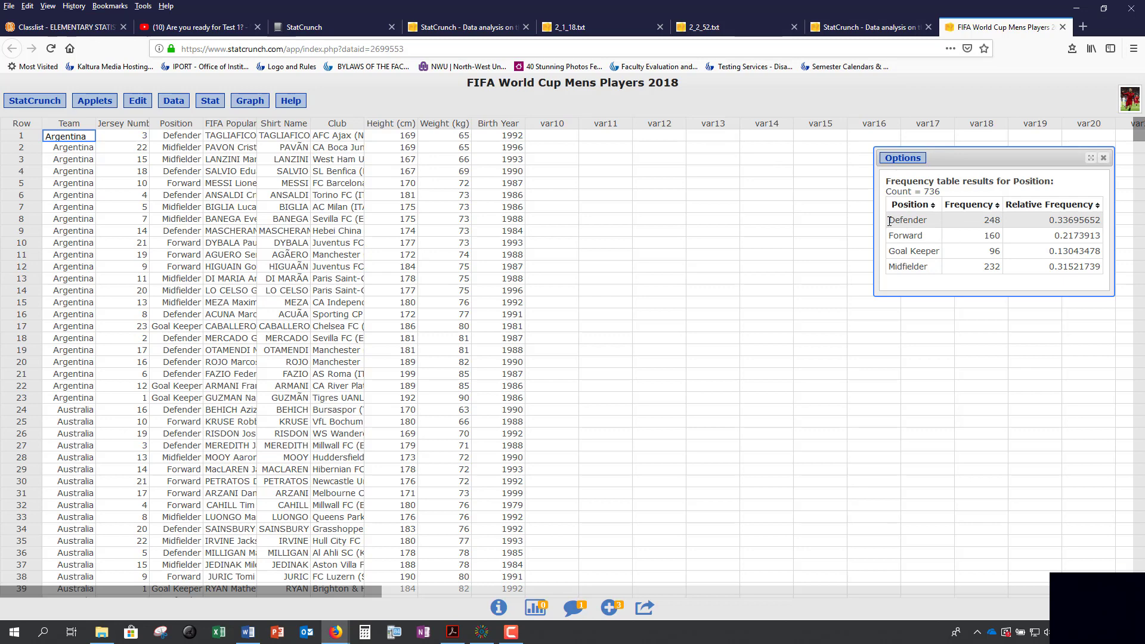
Step: Paste the Position names and counts into var12 and var13, and delete the relative-frequency values
drag(888, 219, 1000, 270)
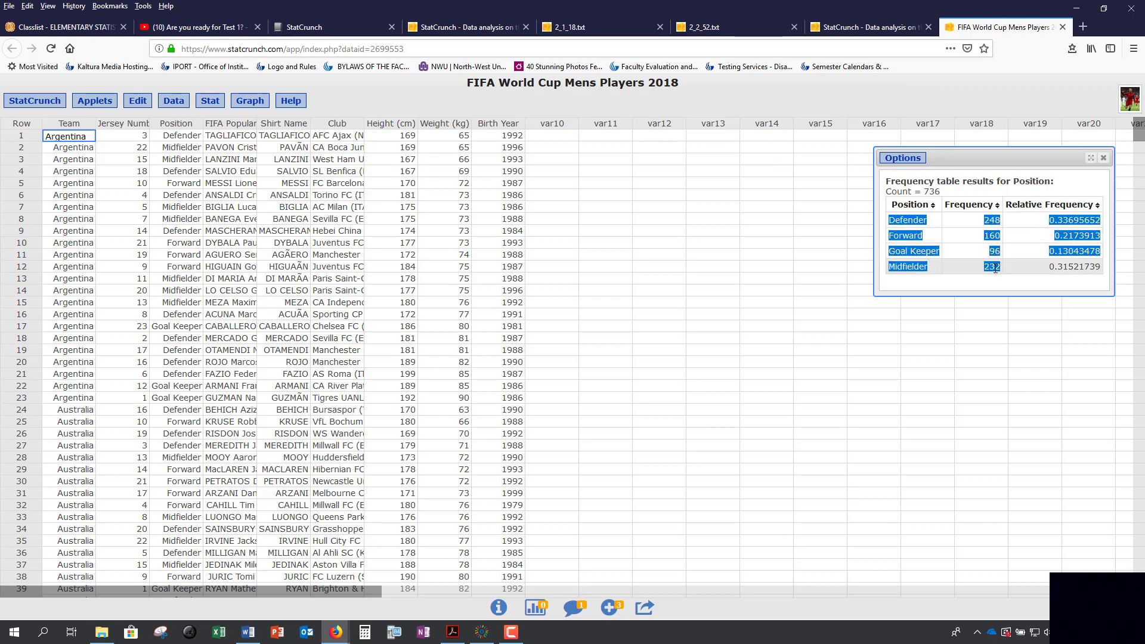
click(657, 135)
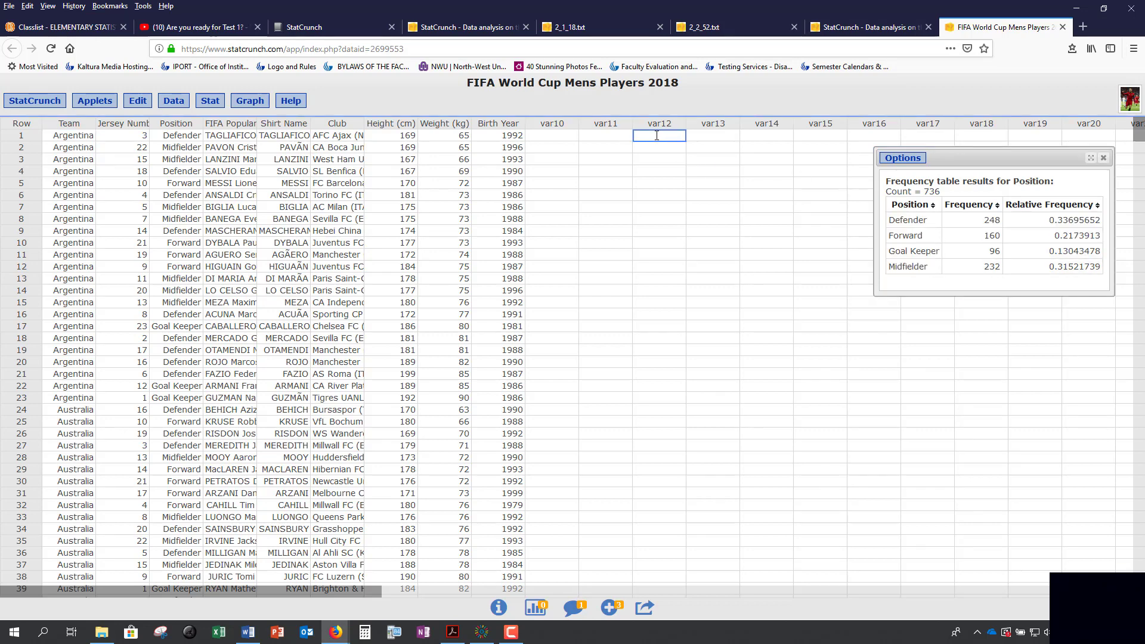
text(Defender	248	0.33695652 Forward	160	0.2173913 Goal Keeper	96	0.13043478 Midfielder	232)
drag(765, 136, 764, 161)
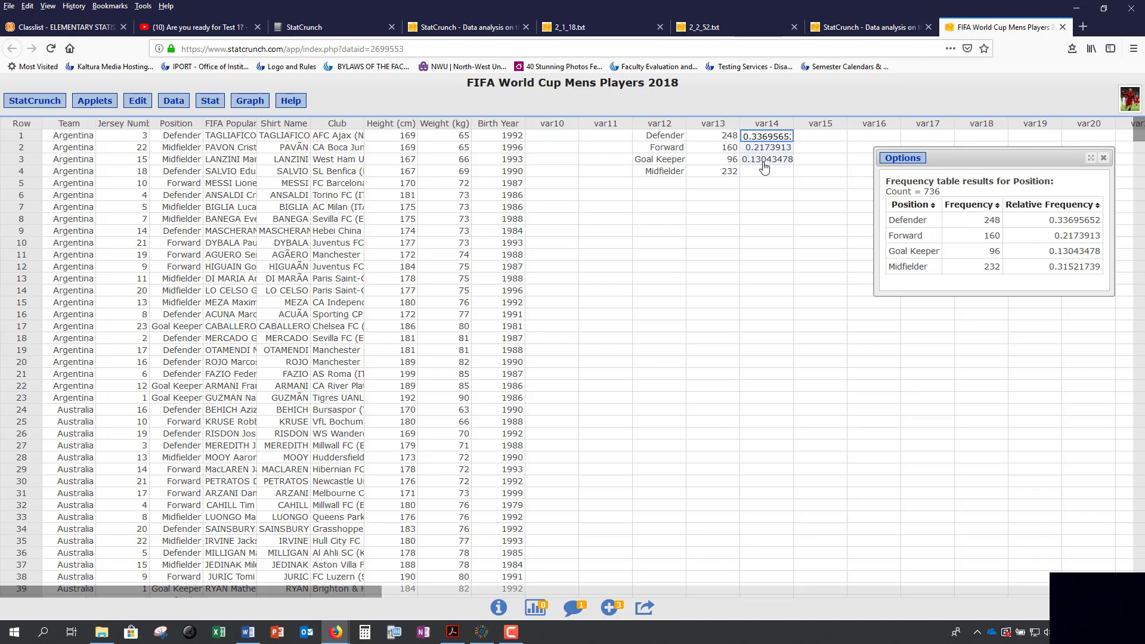
key(Delete)
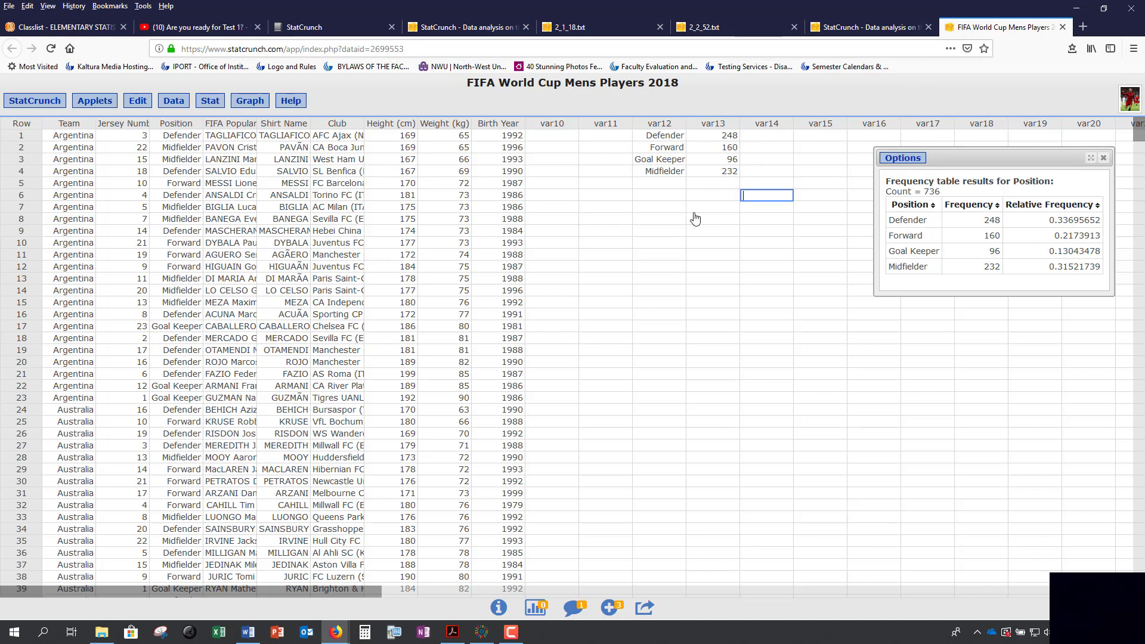
click(750, 195)
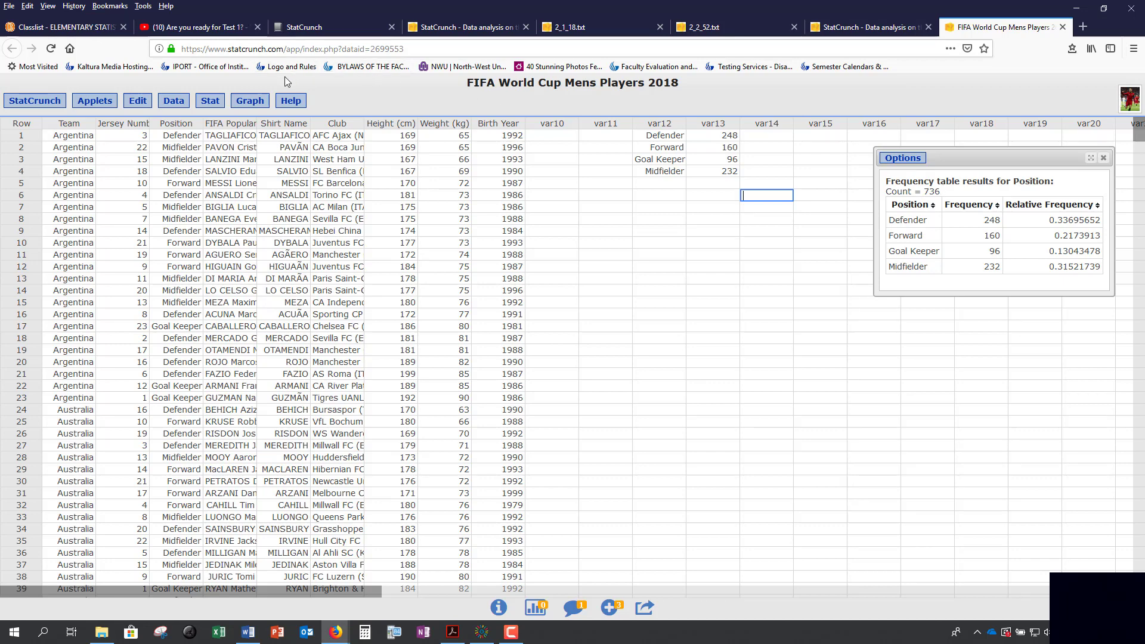
Step: Plot Position with Bar Plot With Data and shift the chart window left
click(249, 103)
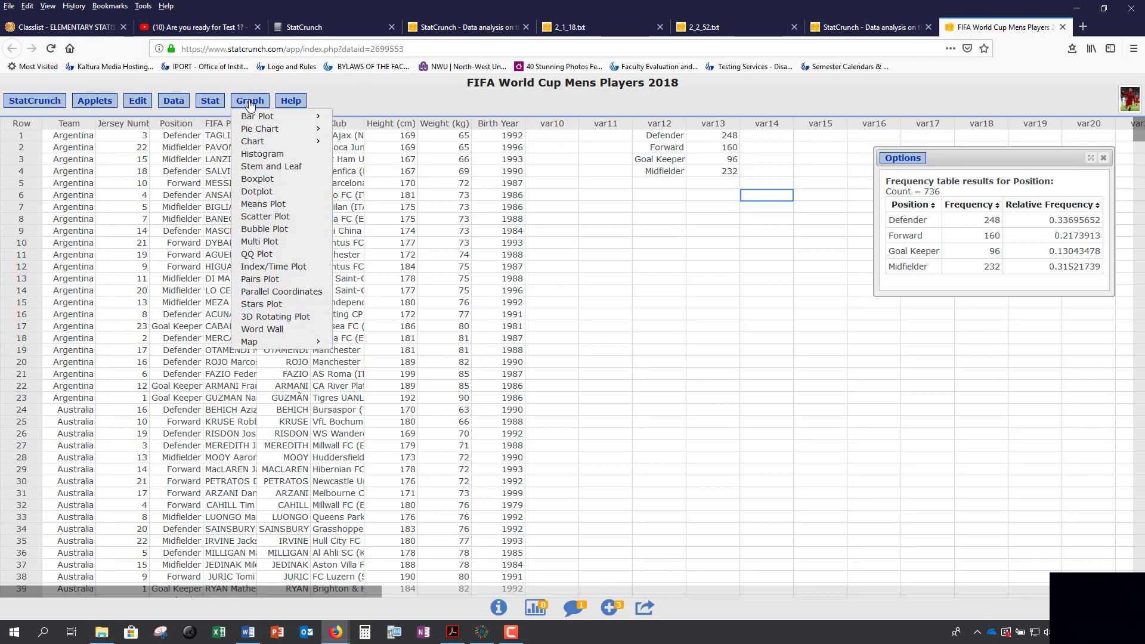
mouse_move(258, 116)
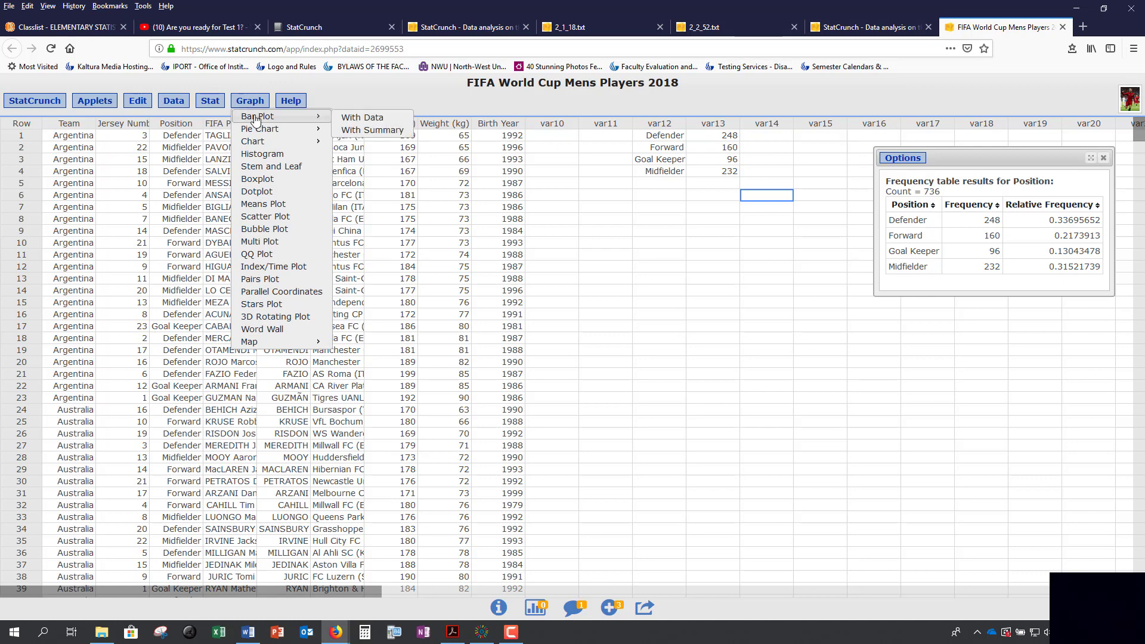
click(383, 121)
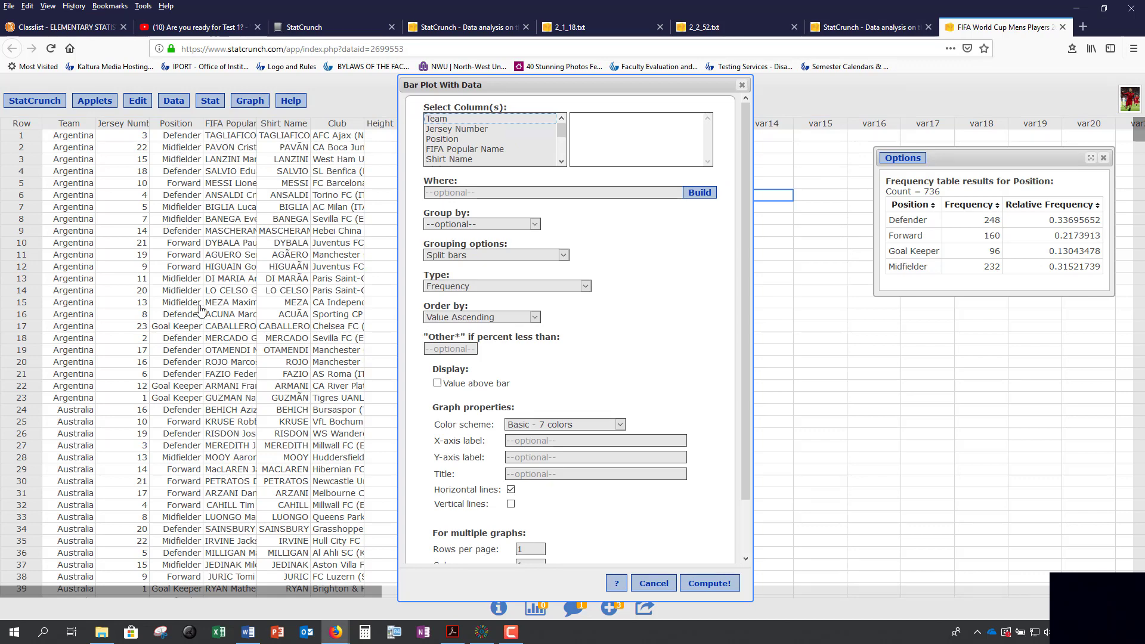
click(458, 140)
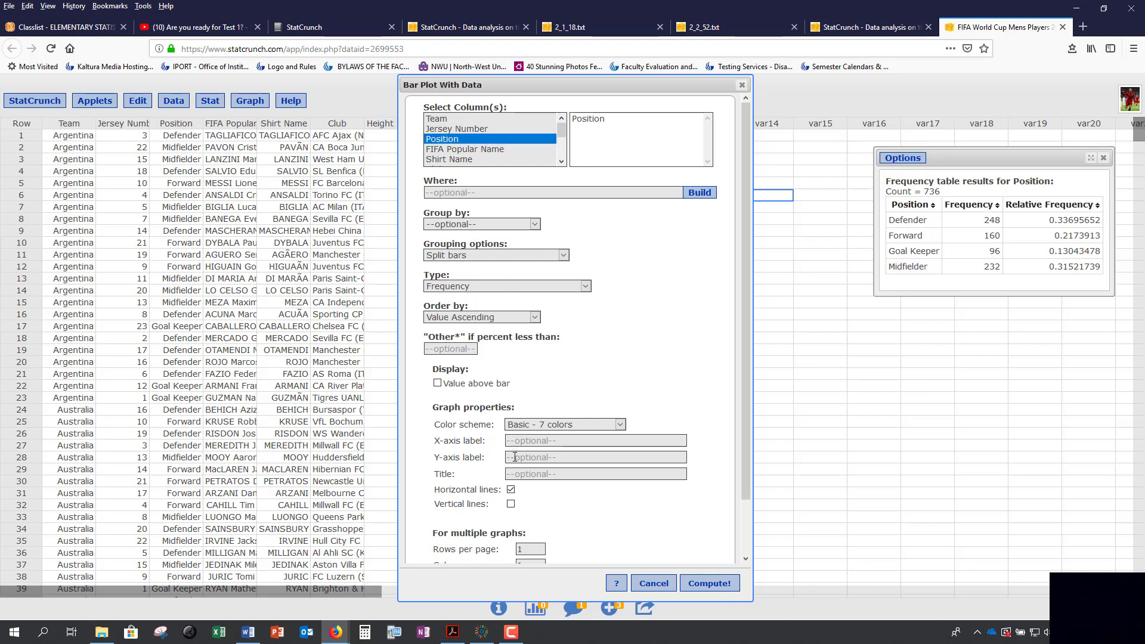
click(709, 584)
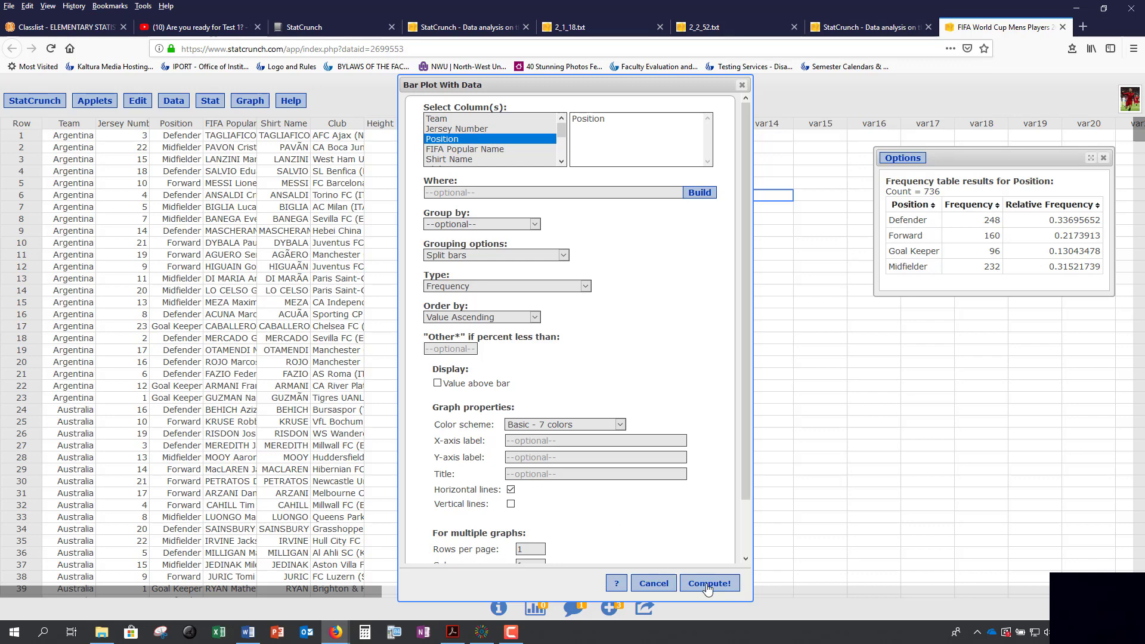
drag(879, 170, 323, 149)
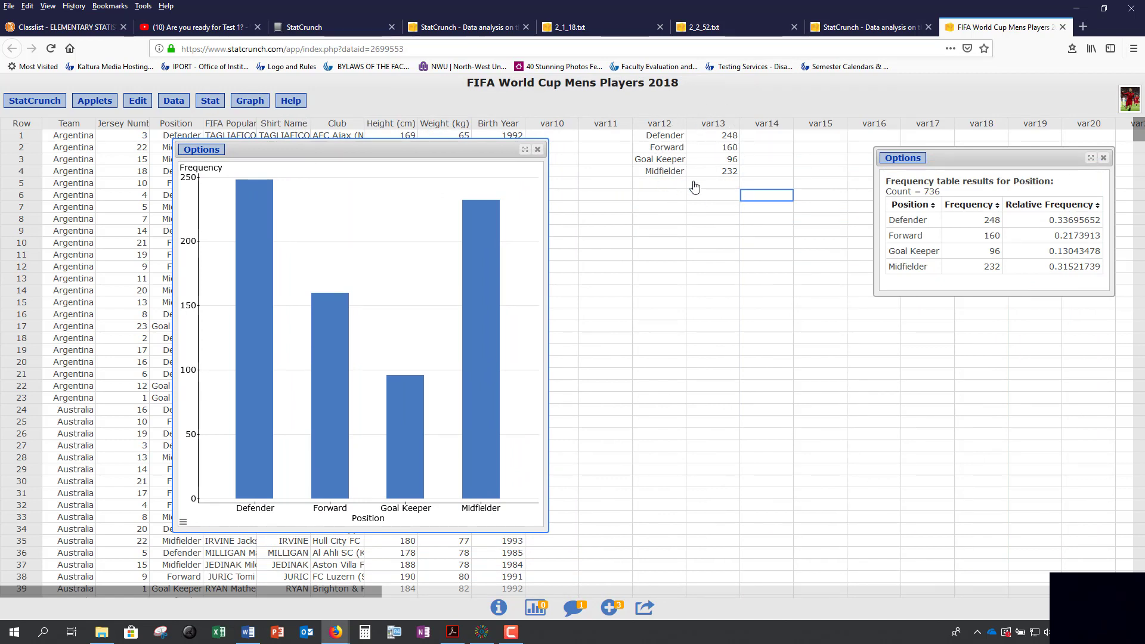
Step: Create a summary bar plot with var12 categories and var13 counts, showing relative frequencies labelled above the bars
click(246, 103)
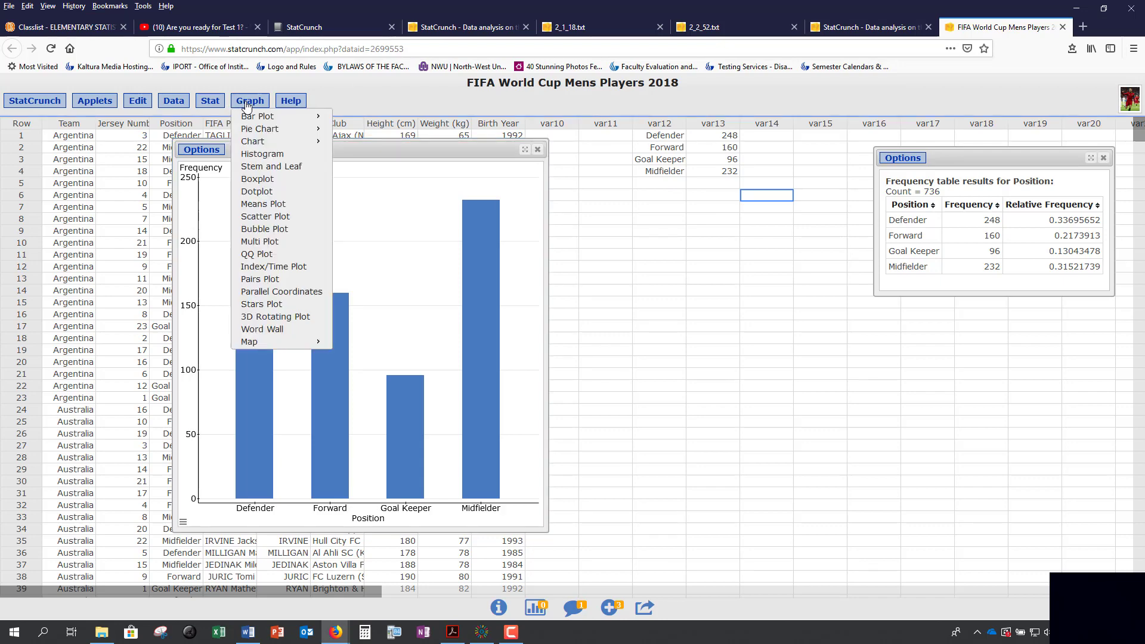
mouse_move(254, 118)
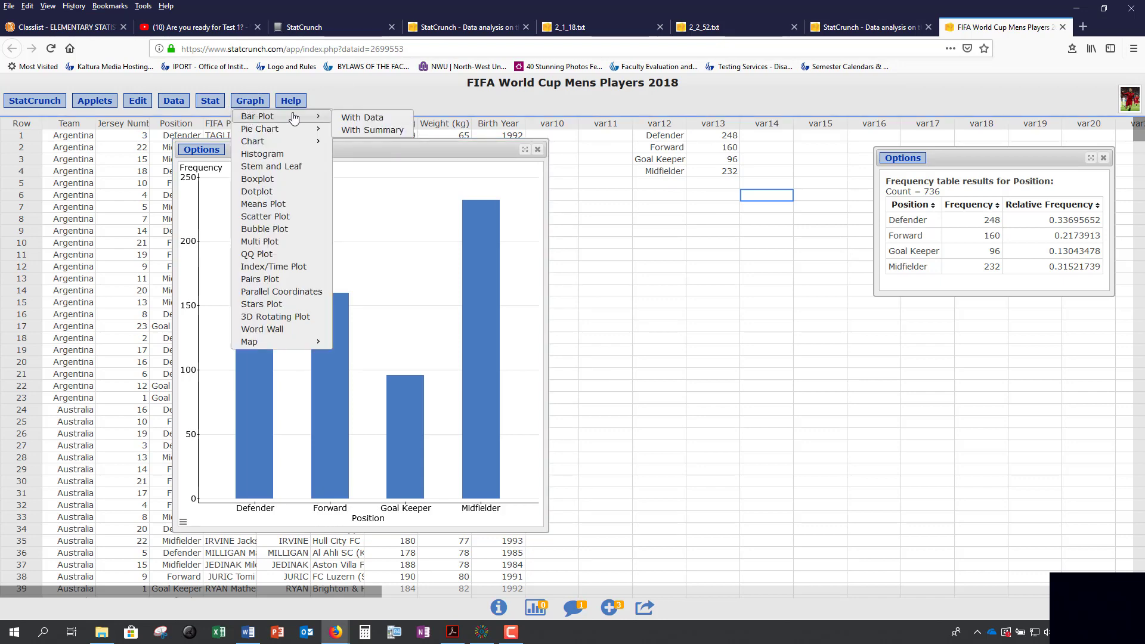
click(378, 135)
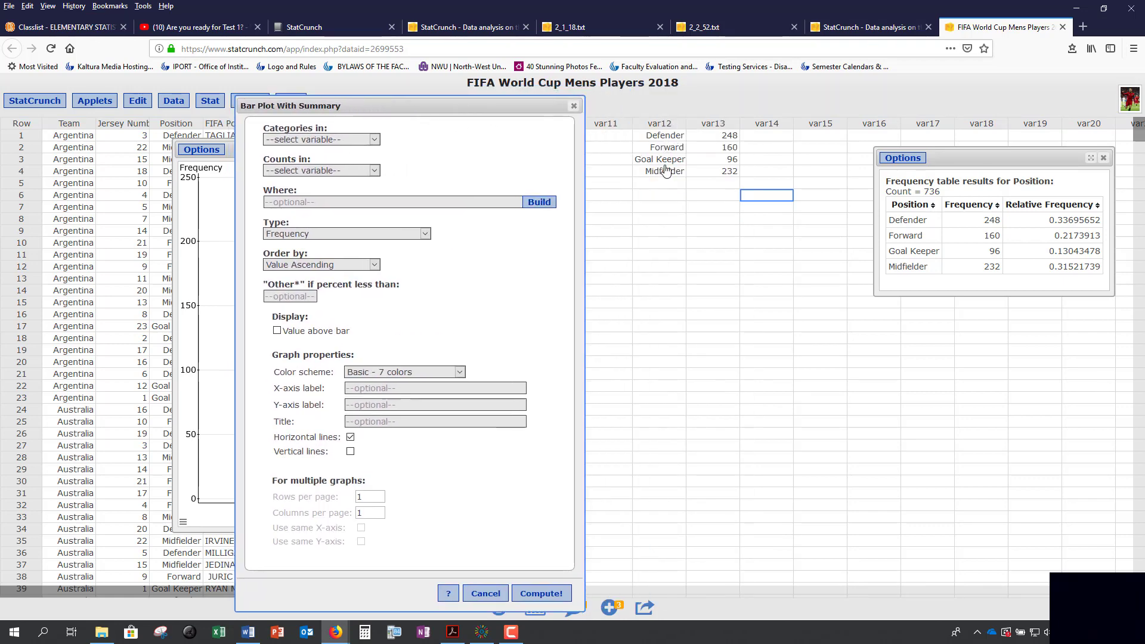
click(330, 141)
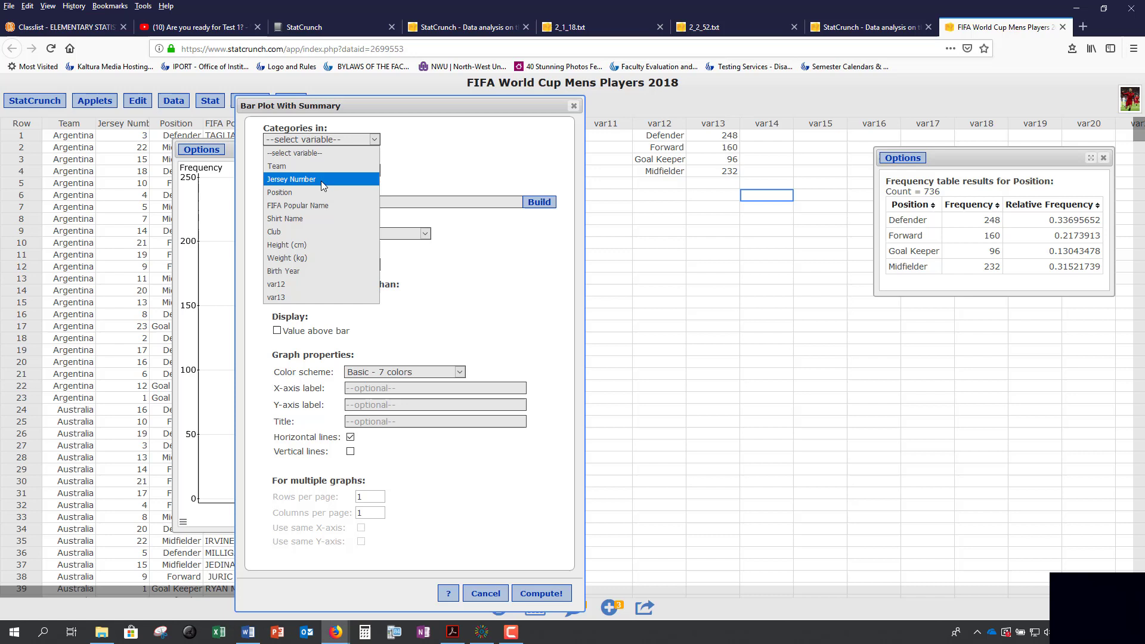
click(299, 284)
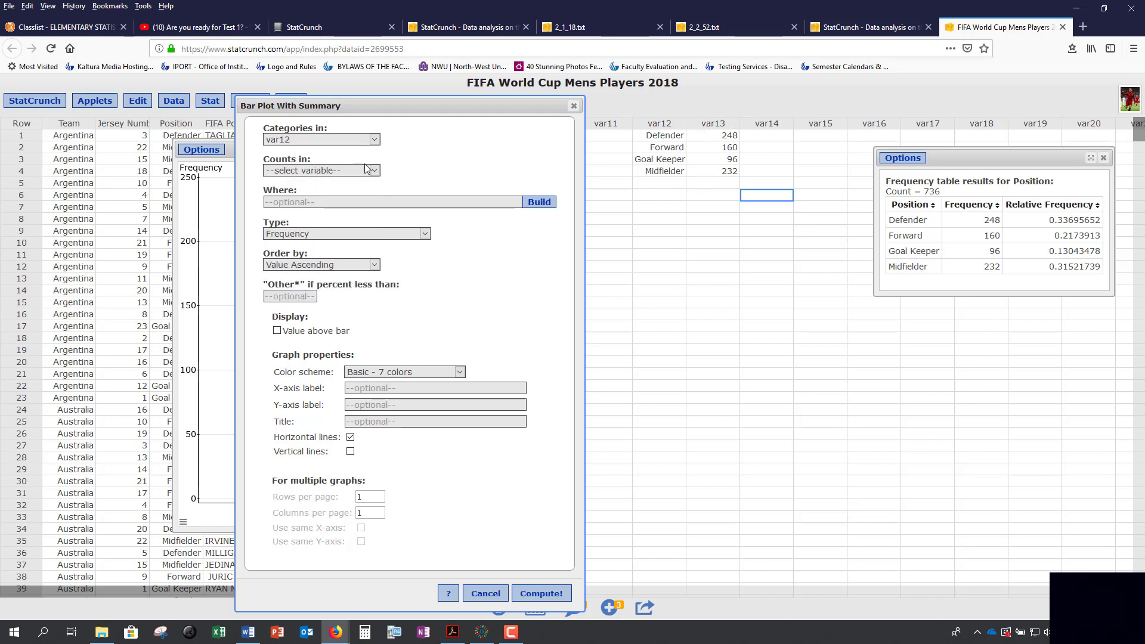
click(330, 171)
click(319, 249)
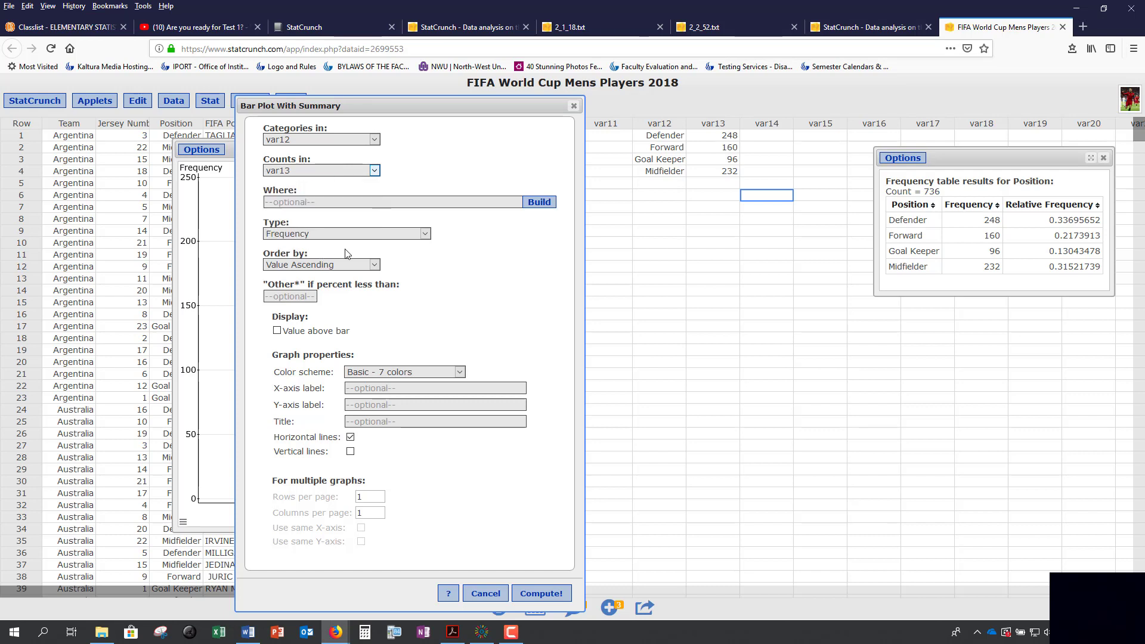
click(301, 234)
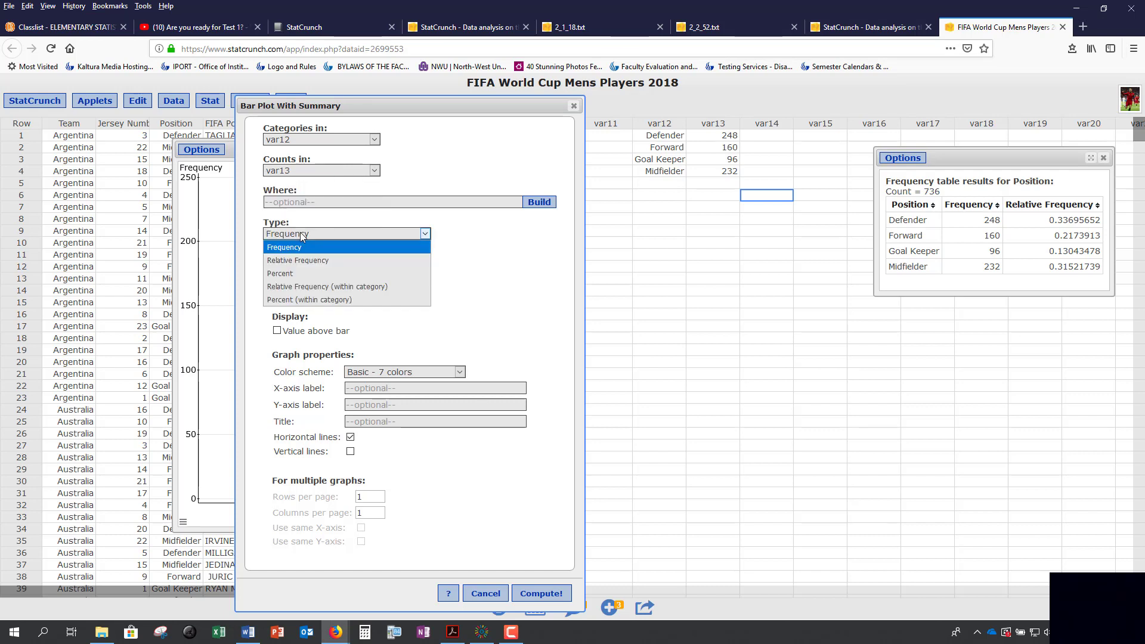
click(294, 263)
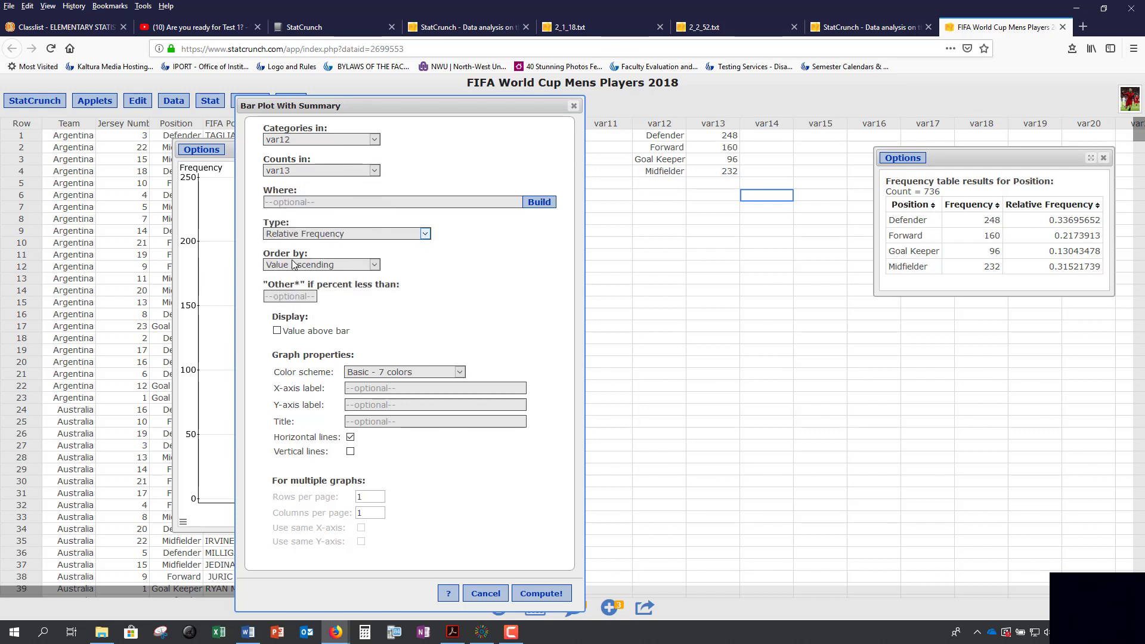
click(277, 331)
click(541, 593)
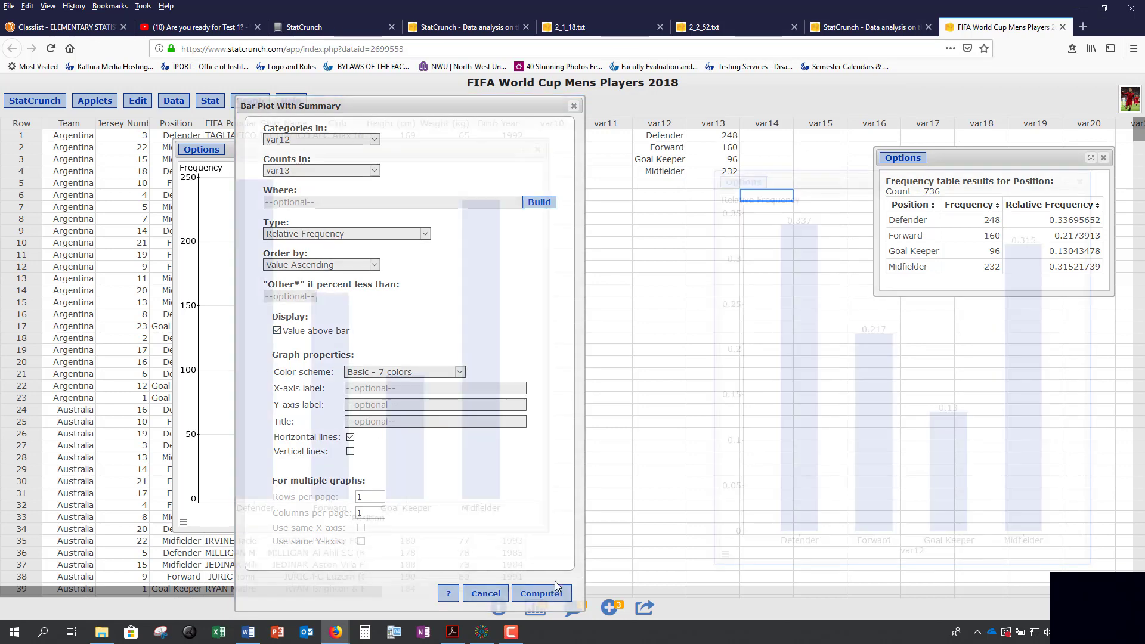
drag(945, 170, 816, 216)
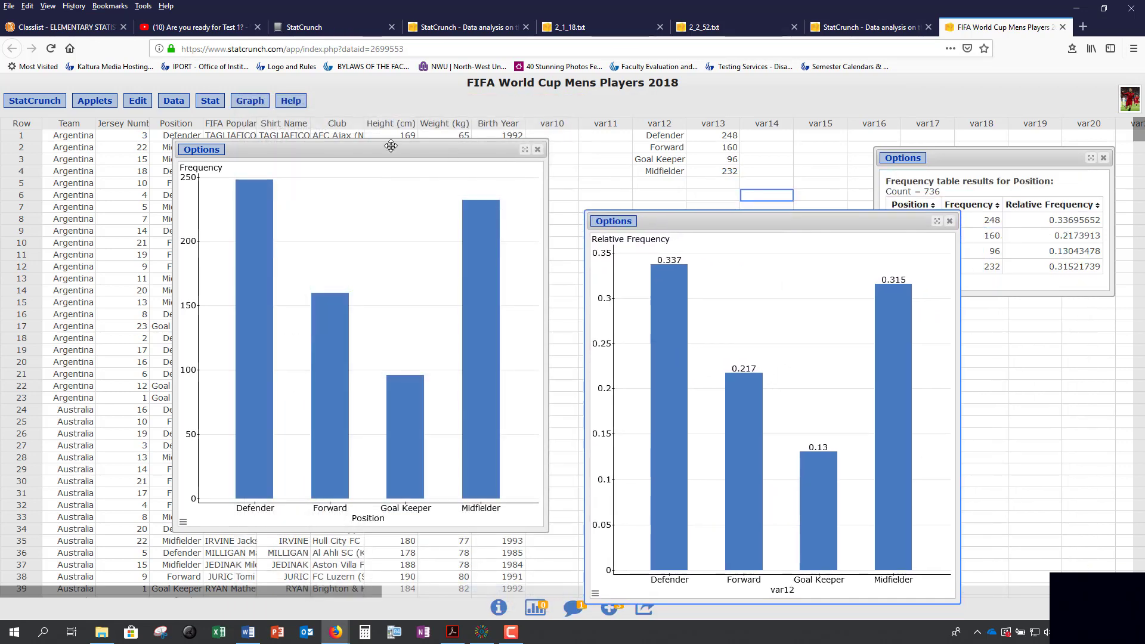
Step: Edit the Position bar chart to Relative Frequency type, redraw it, and move it left
click(202, 150)
click(196, 164)
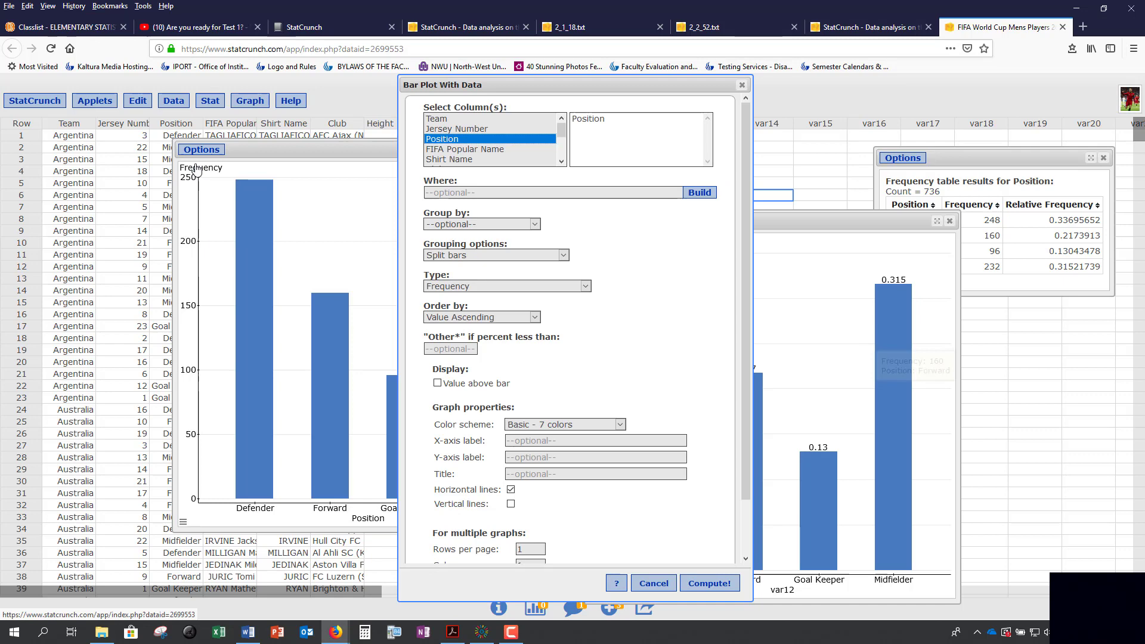
click(452, 287)
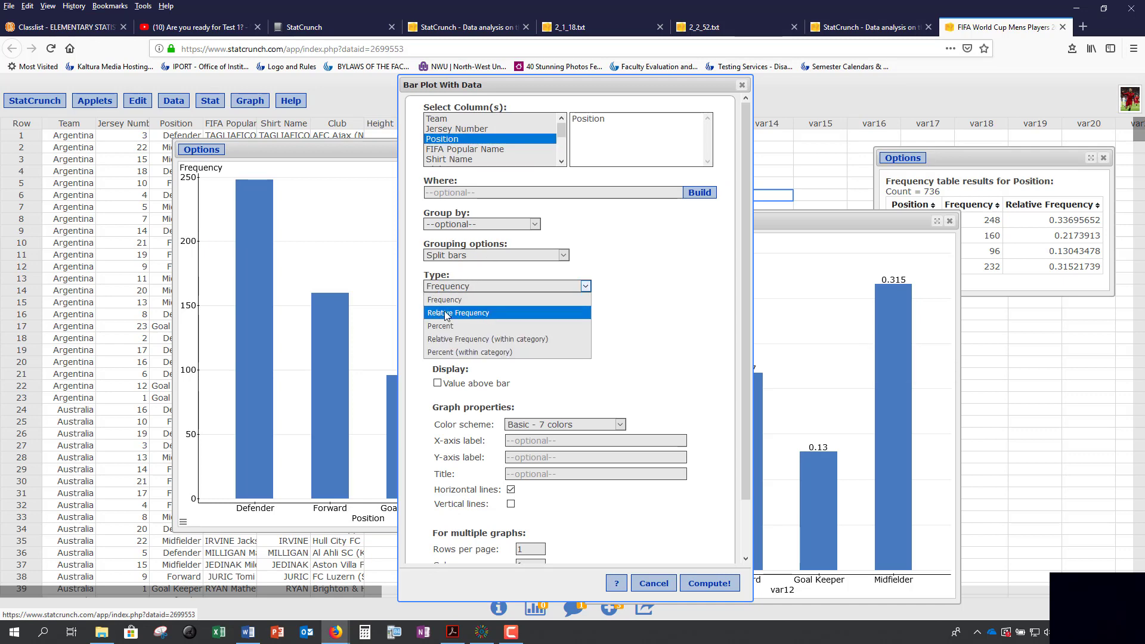
click(446, 311)
click(711, 584)
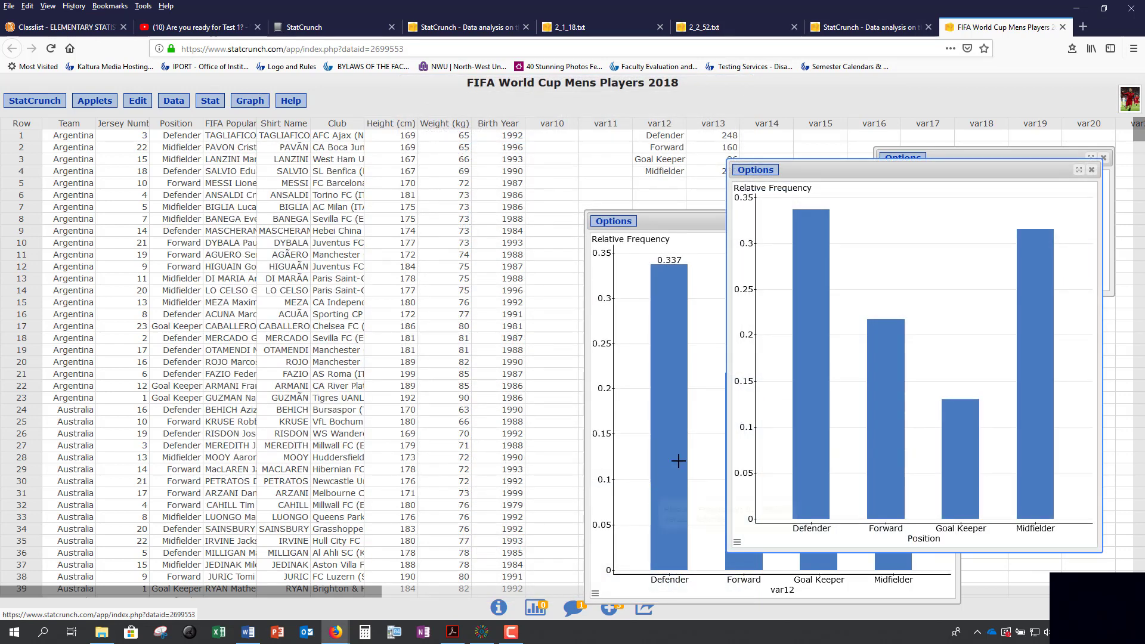
drag(742, 222, 316, 204)
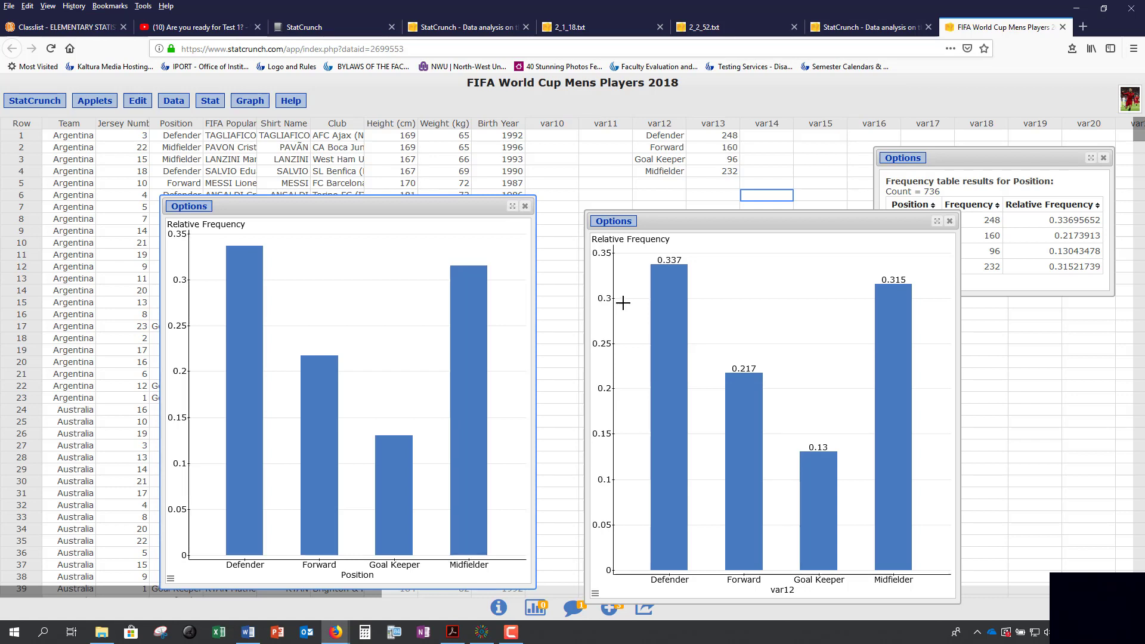
Step: Redraw the var12 chart as frequencies in descending order: Defender 248, Midfielder 232, Forward 160, Goal Keeper 96
click(618, 224)
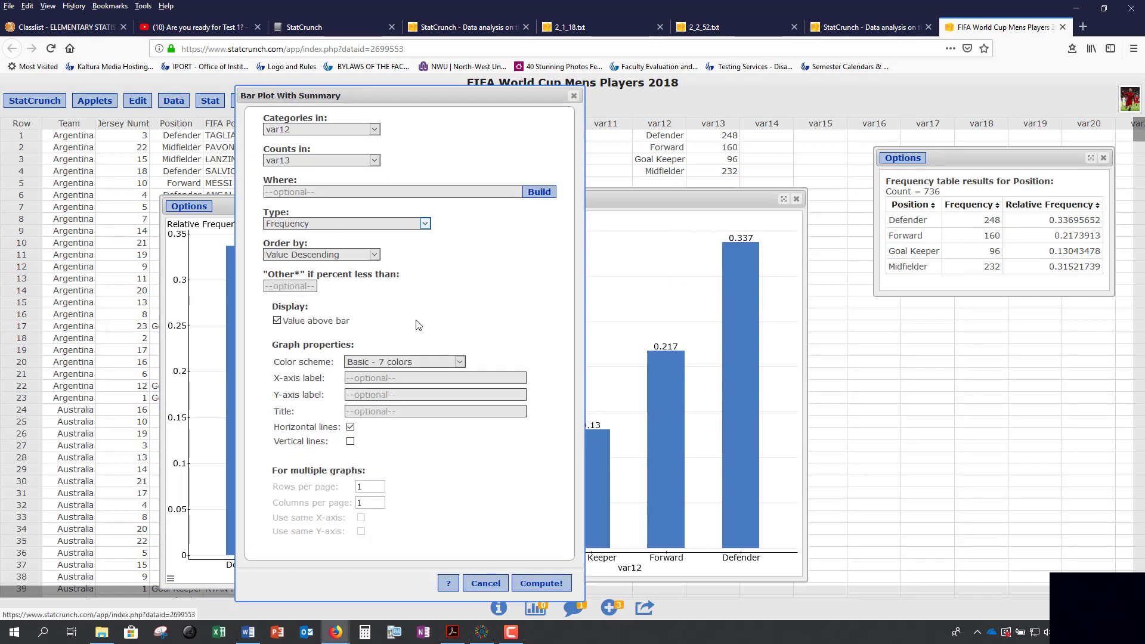
click(543, 584)
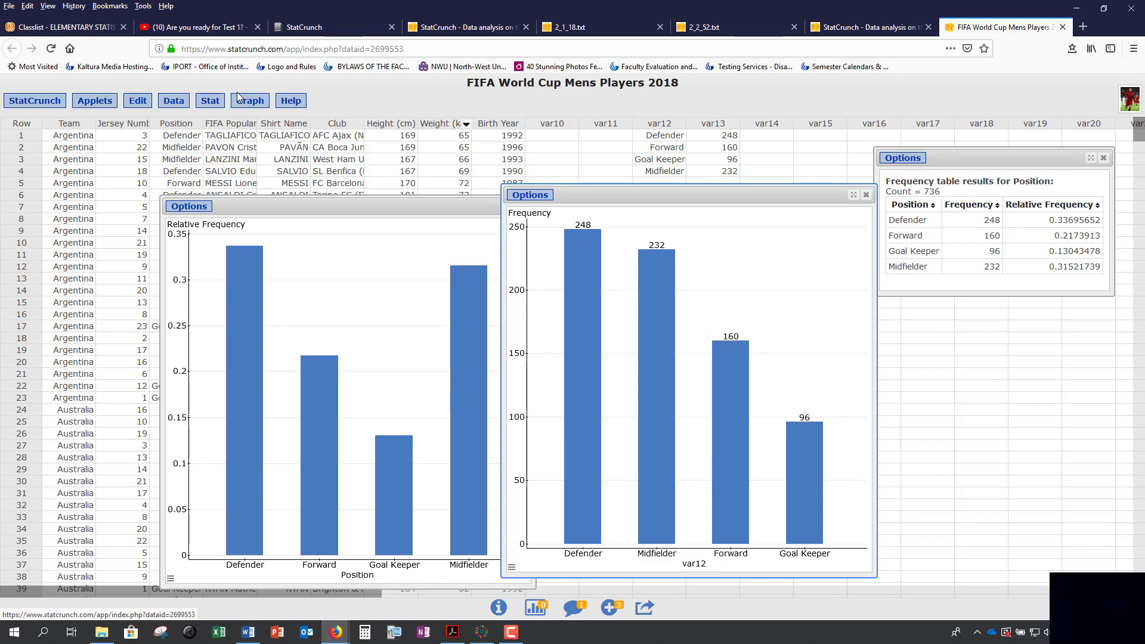
click(251, 102)
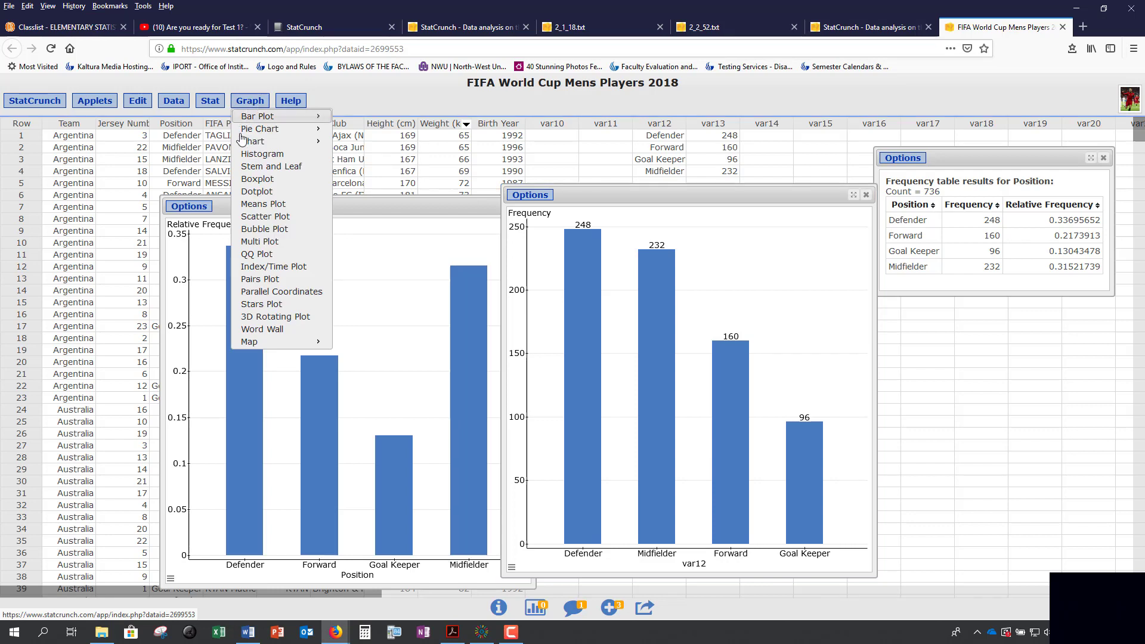
Step: Draw a Position pie chart from the raw data and move it to the left
mouse_move(253, 132)
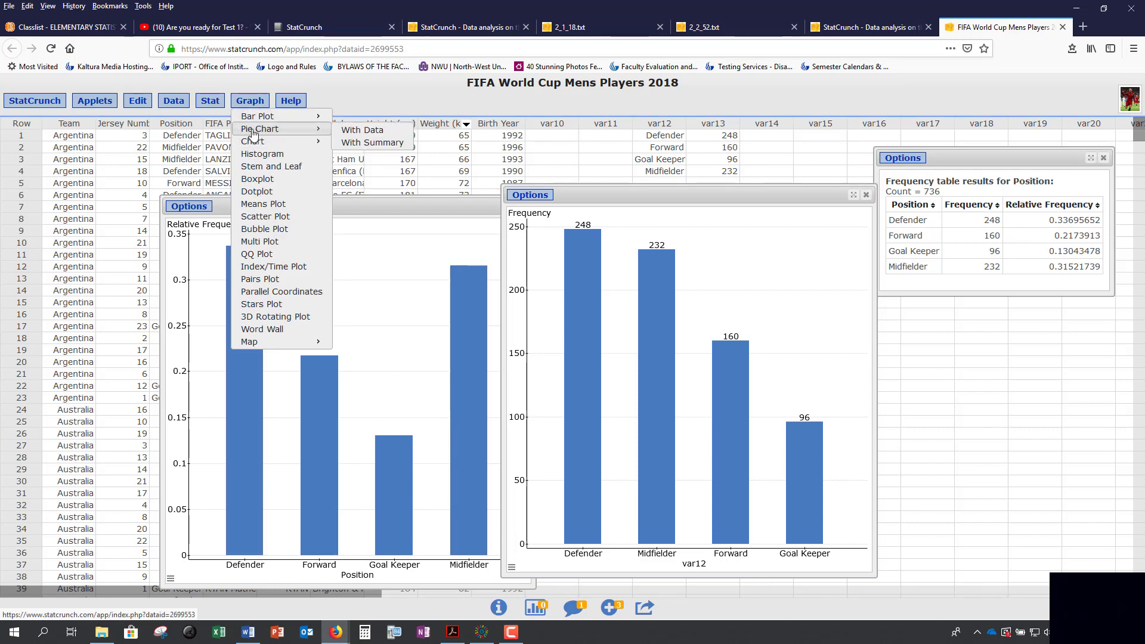
click(369, 135)
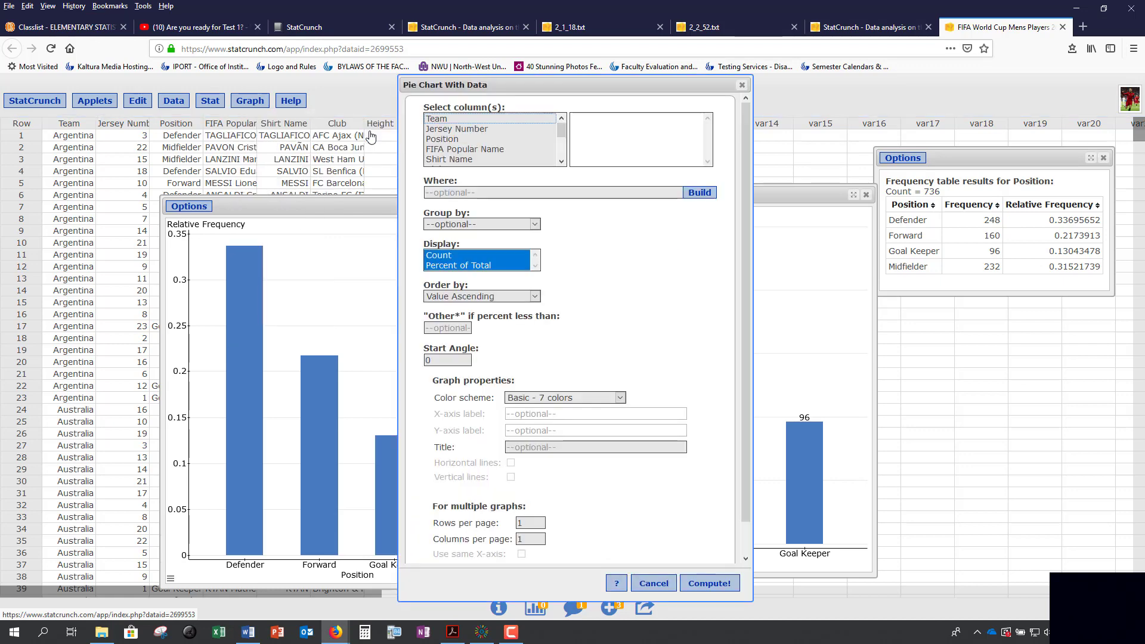
click(449, 140)
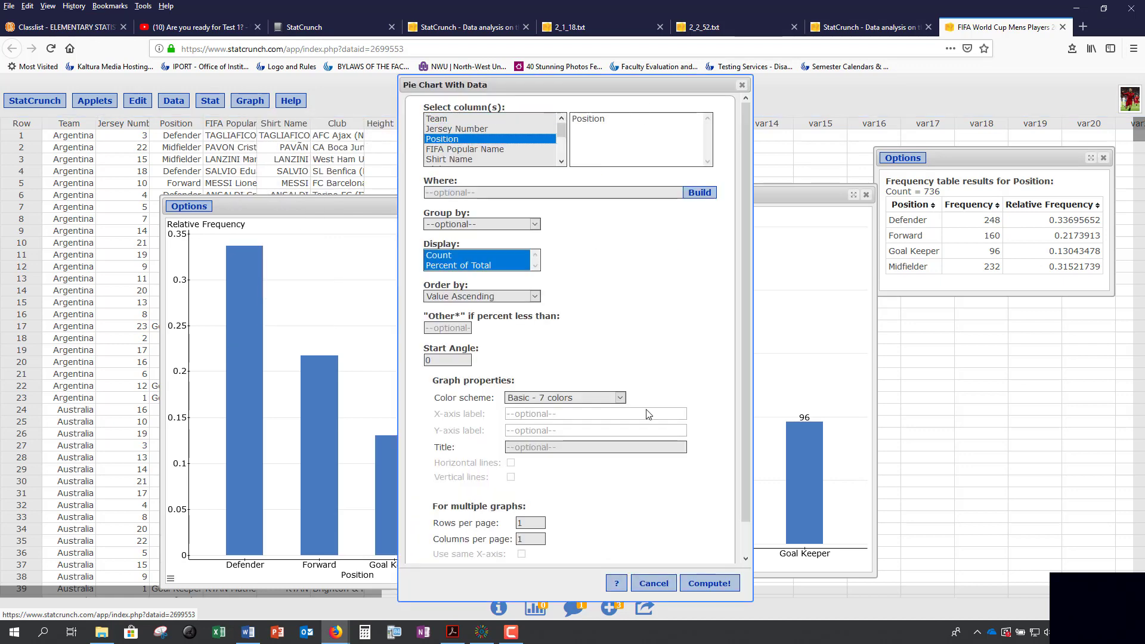
click(709, 583)
drag(766, 202, 235, 205)
click(257, 101)
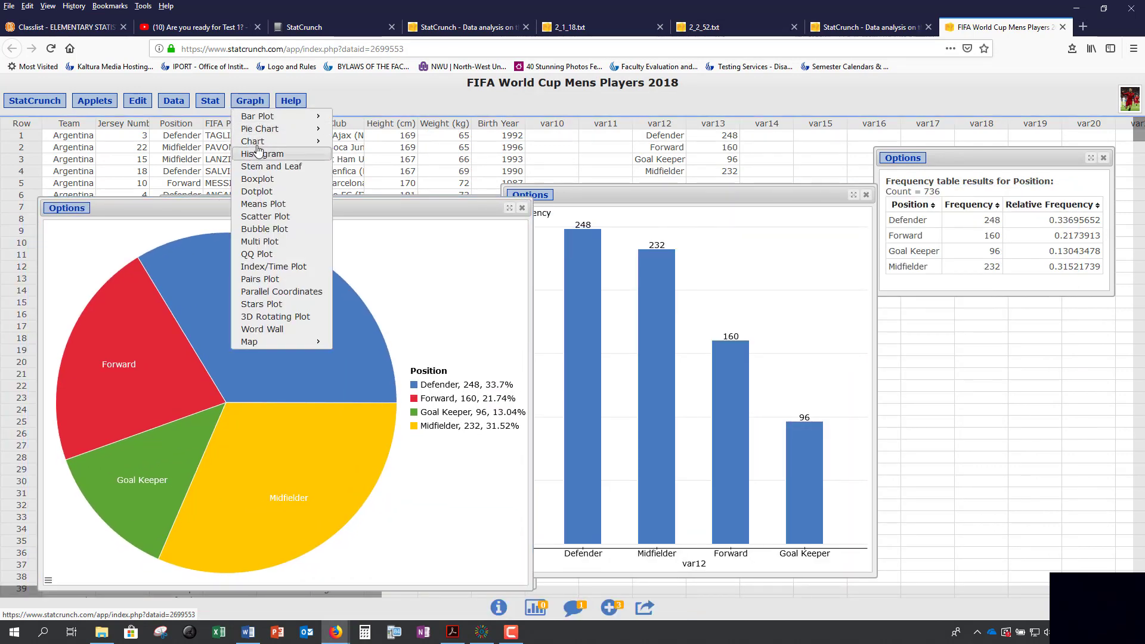
Step: Draw a pie chart of var12 categories with var13 counts, then switch to the 2_1_18.txt data
mouse_move(263, 129)
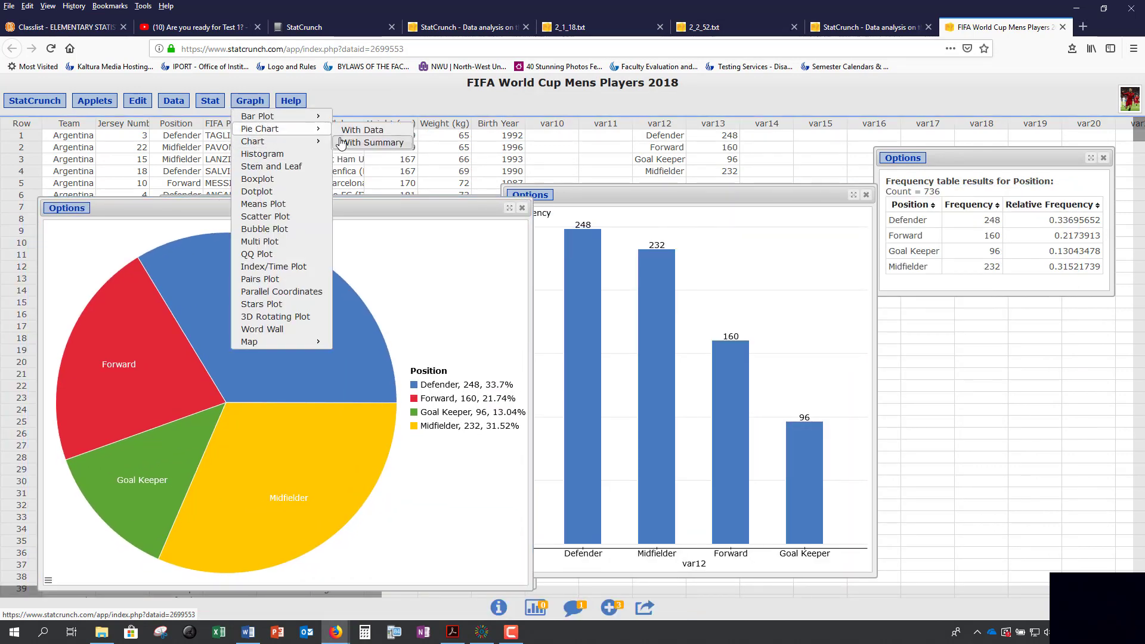
click(371, 142)
drag(478, 91, 324, 111)
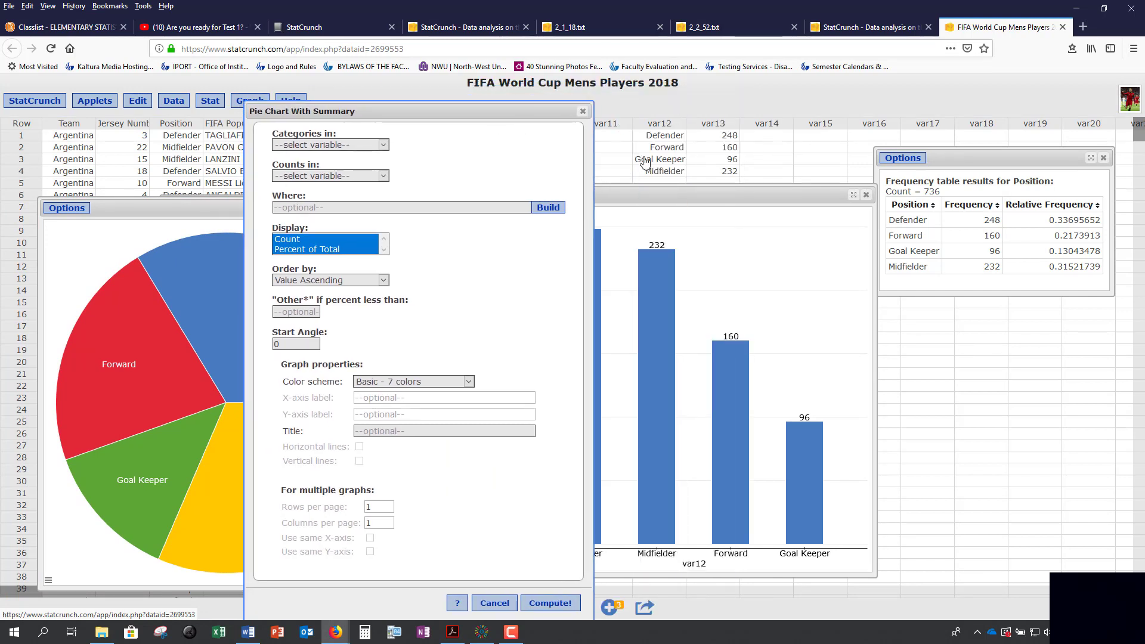
click(303, 145)
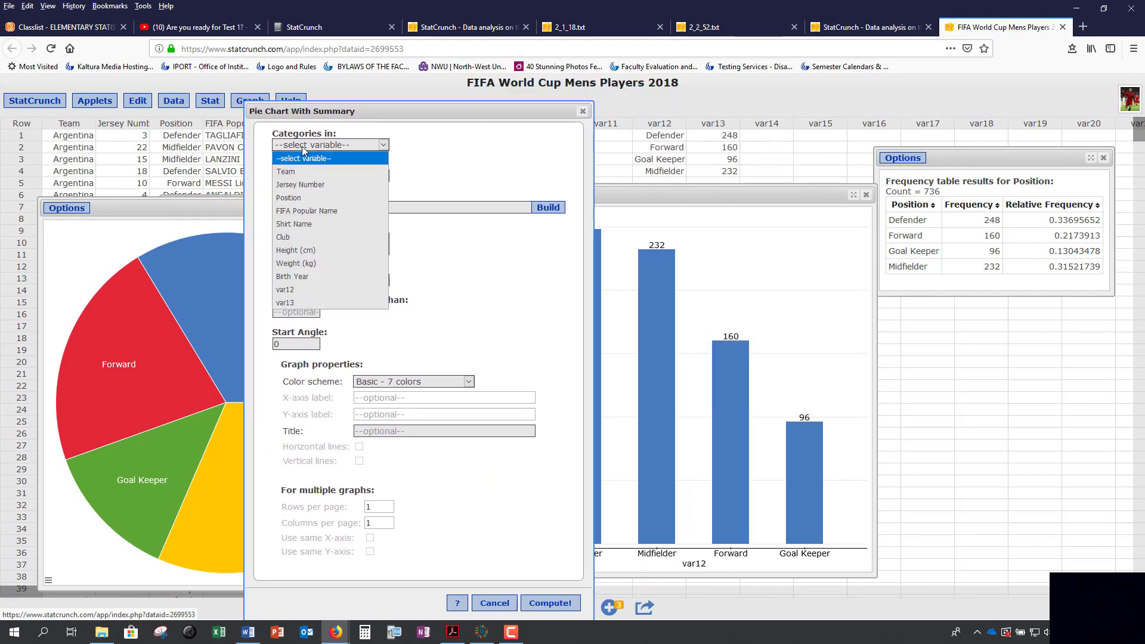
click(302, 290)
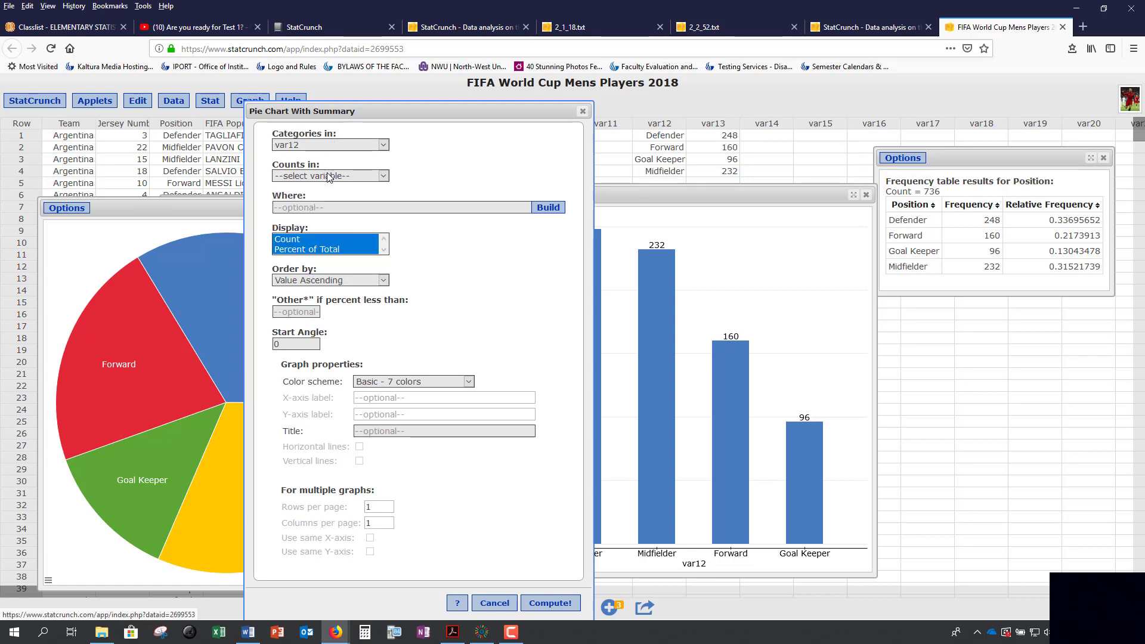
click(329, 176)
click(316, 254)
click(564, 604)
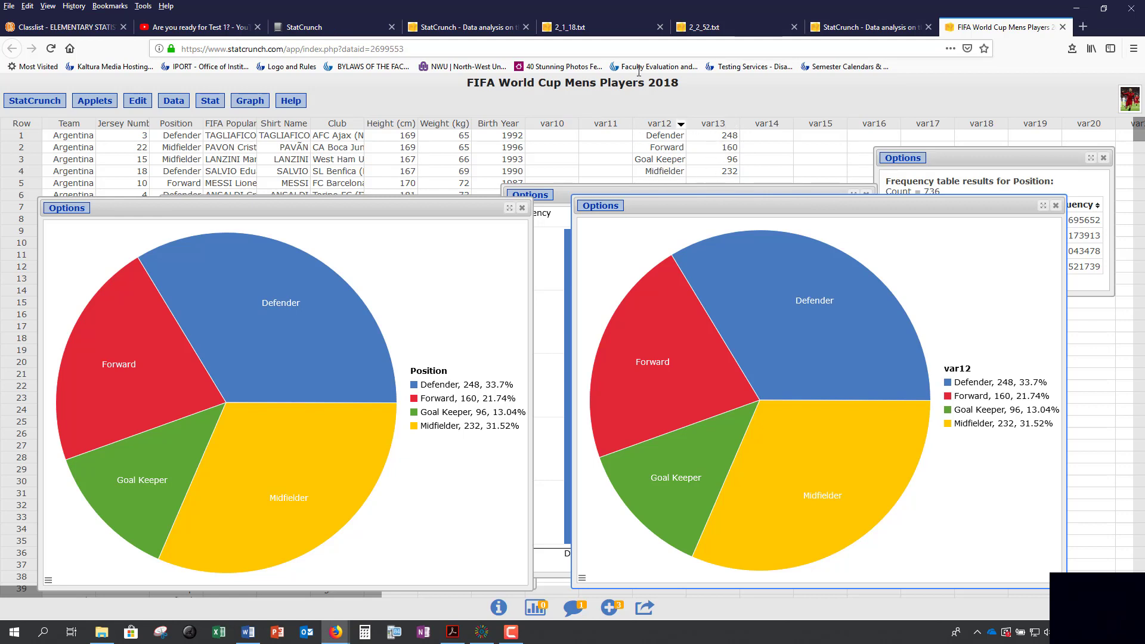
click(609, 28)
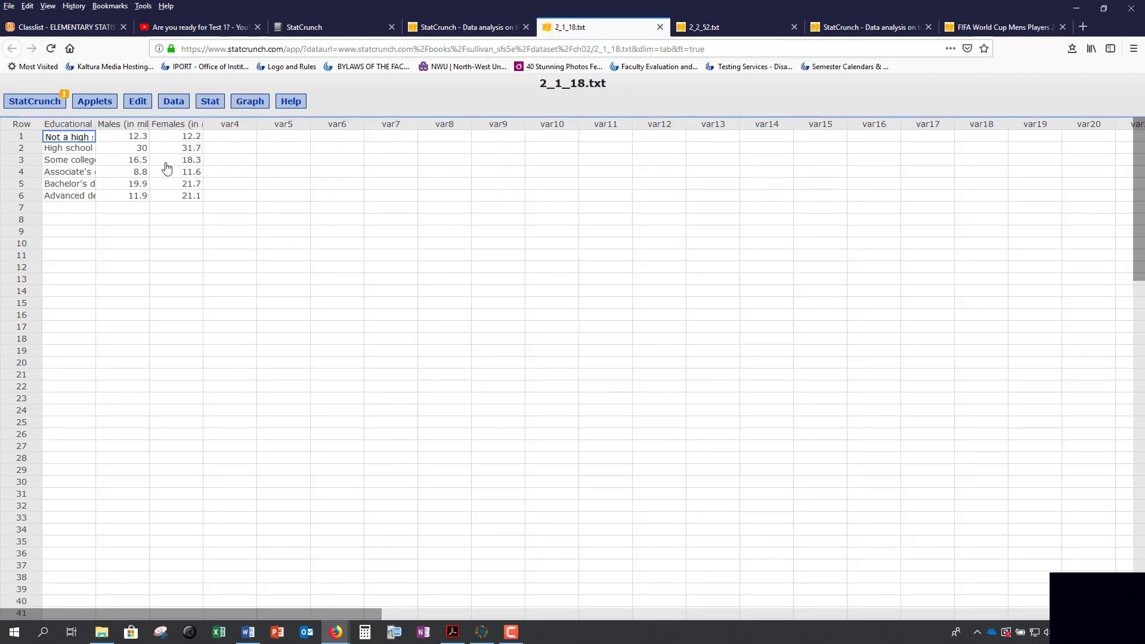
Step: Plot Males and Females as side-by-side vertical bars by Educational Attainment, then widen the chart
click(254, 102)
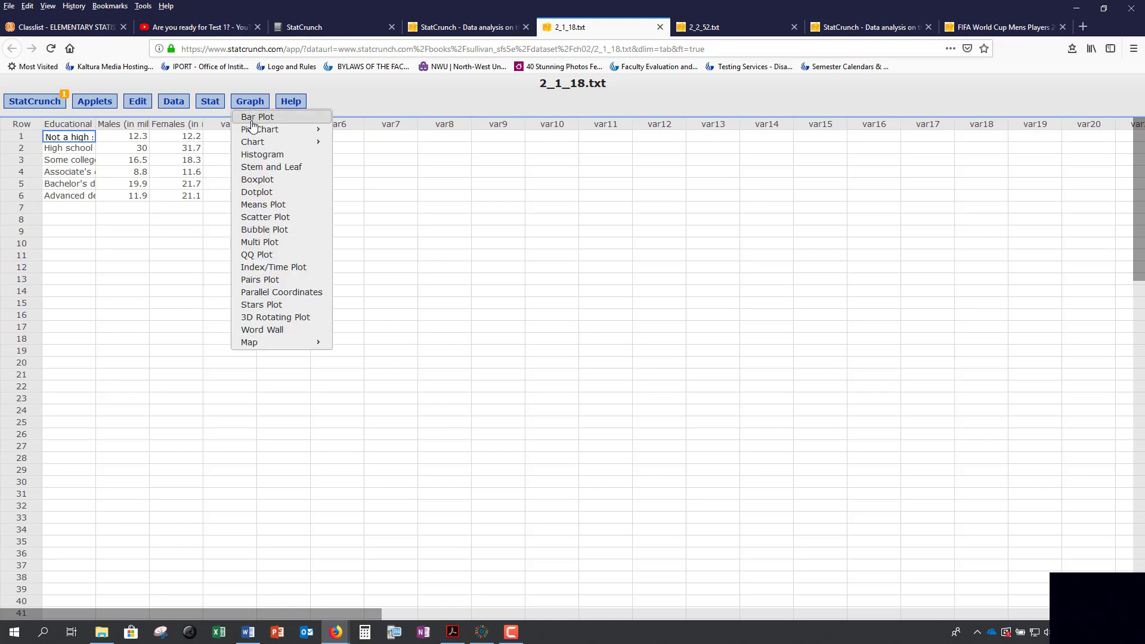
mouse_move(256, 145)
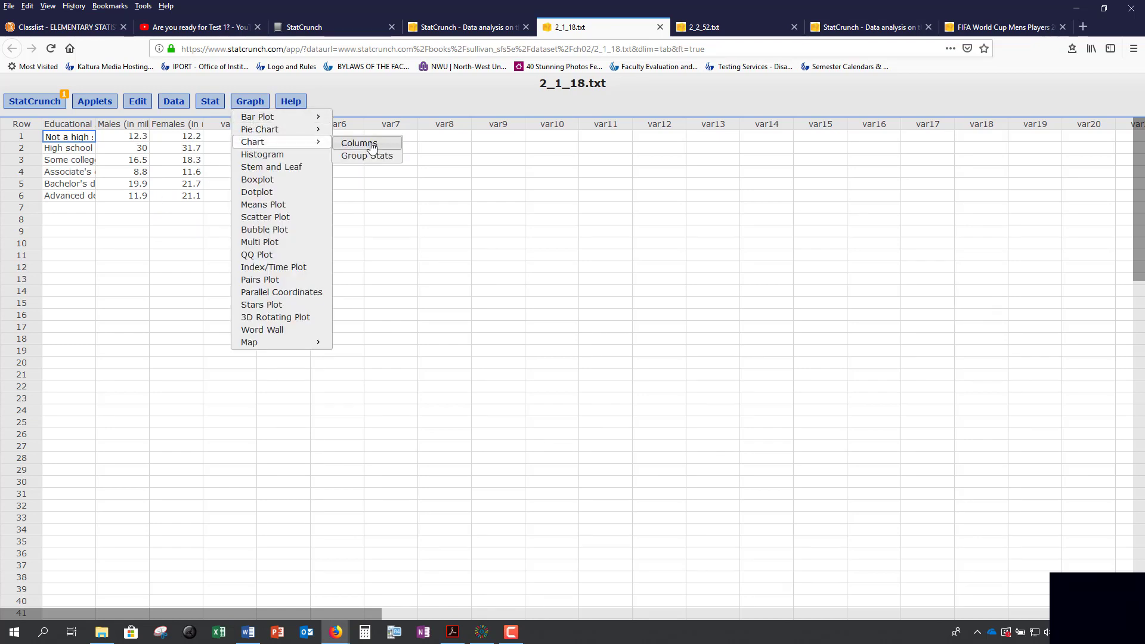
click(384, 148)
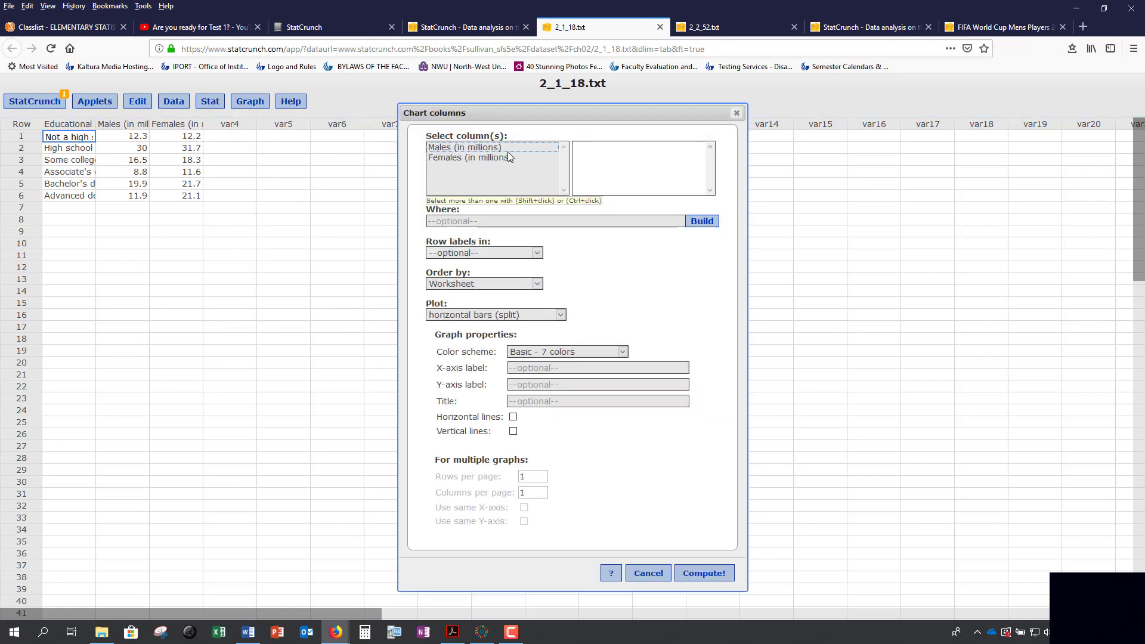
drag(505, 148, 495, 158)
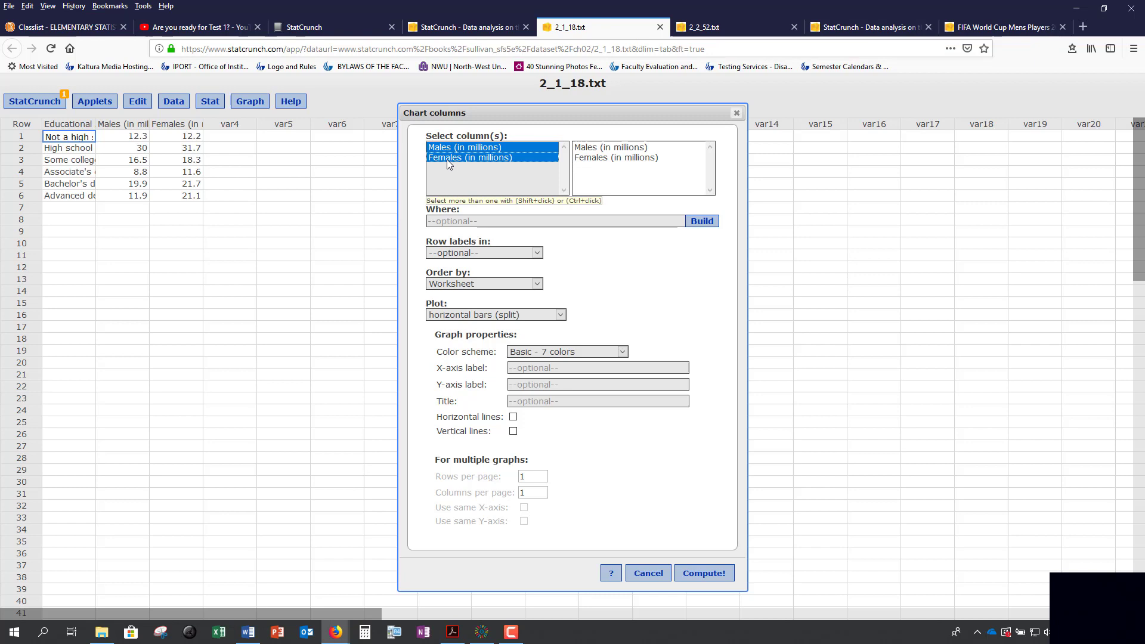
click(477, 253)
click(471, 276)
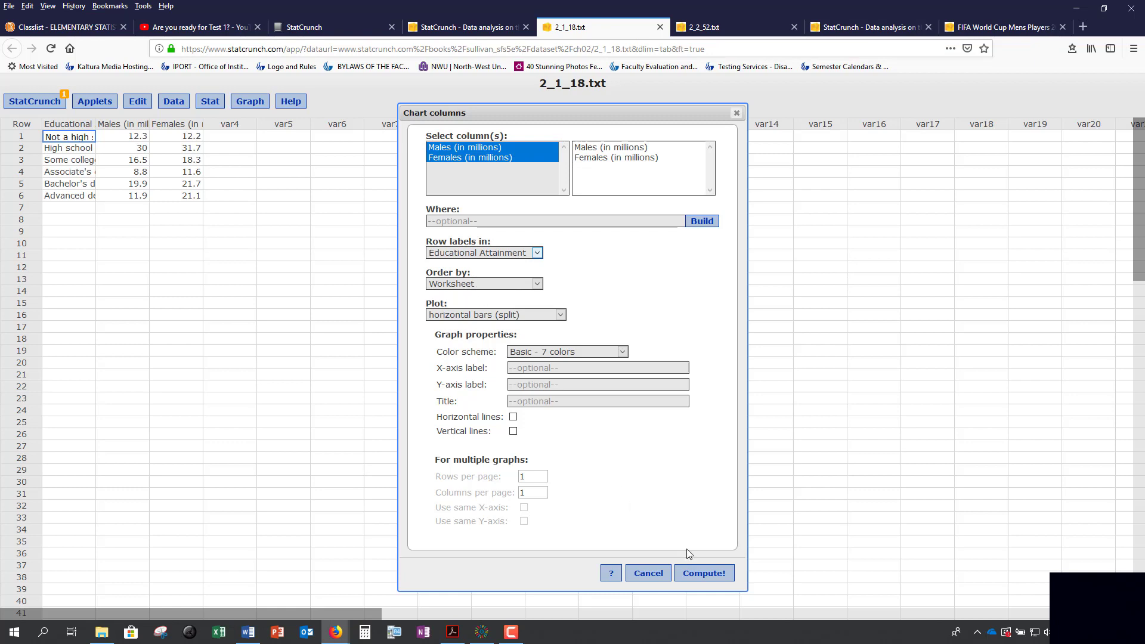
click(455, 317)
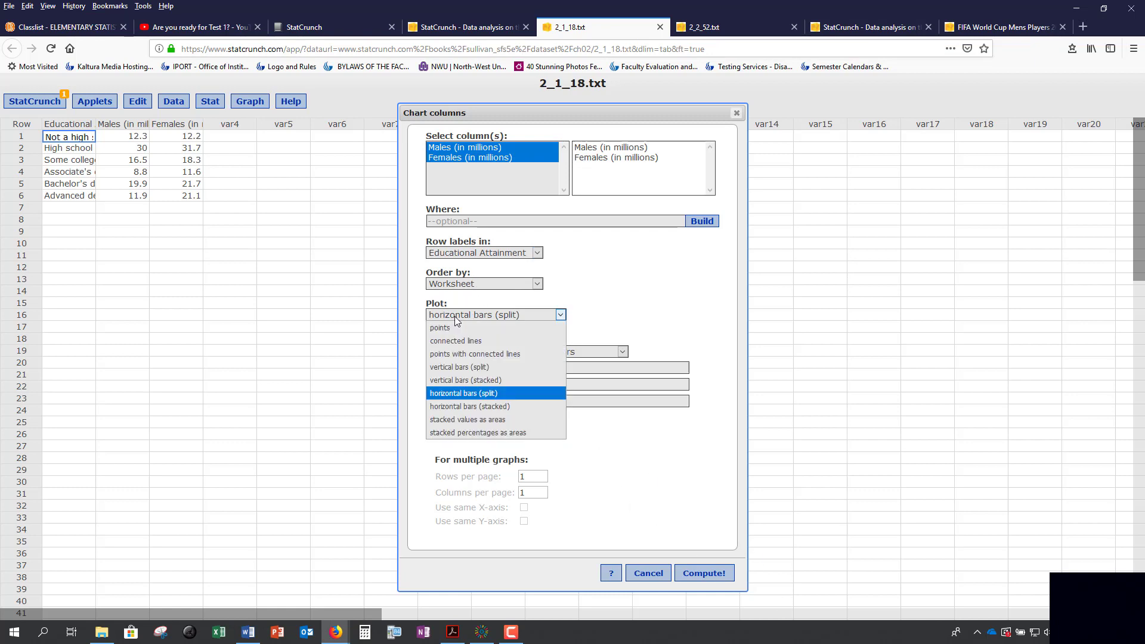
click(456, 368)
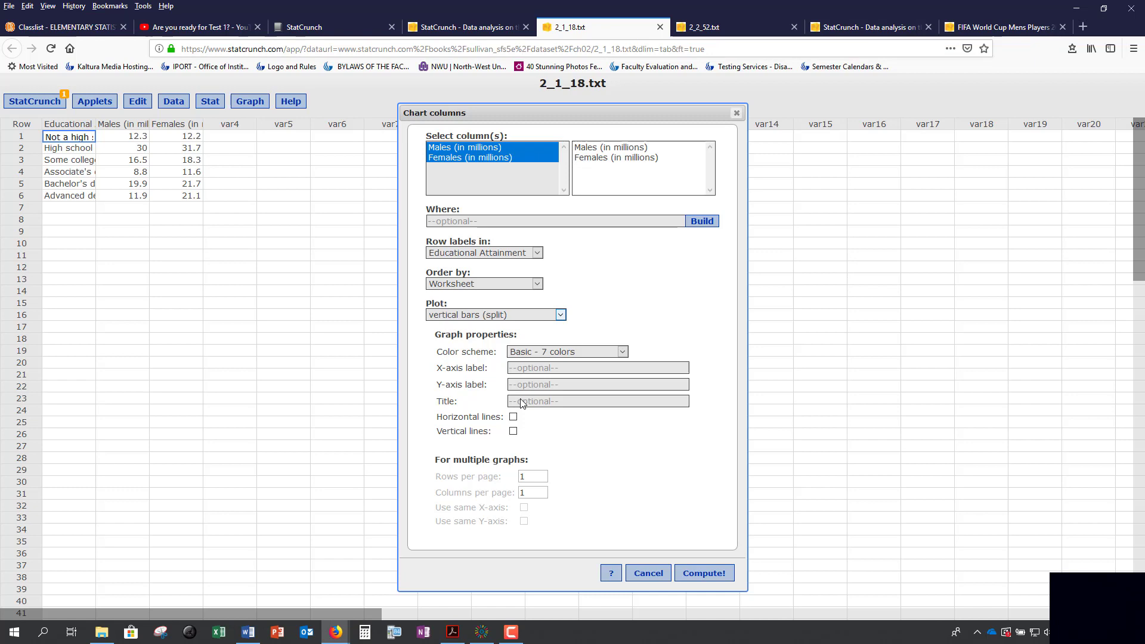
click(699, 572)
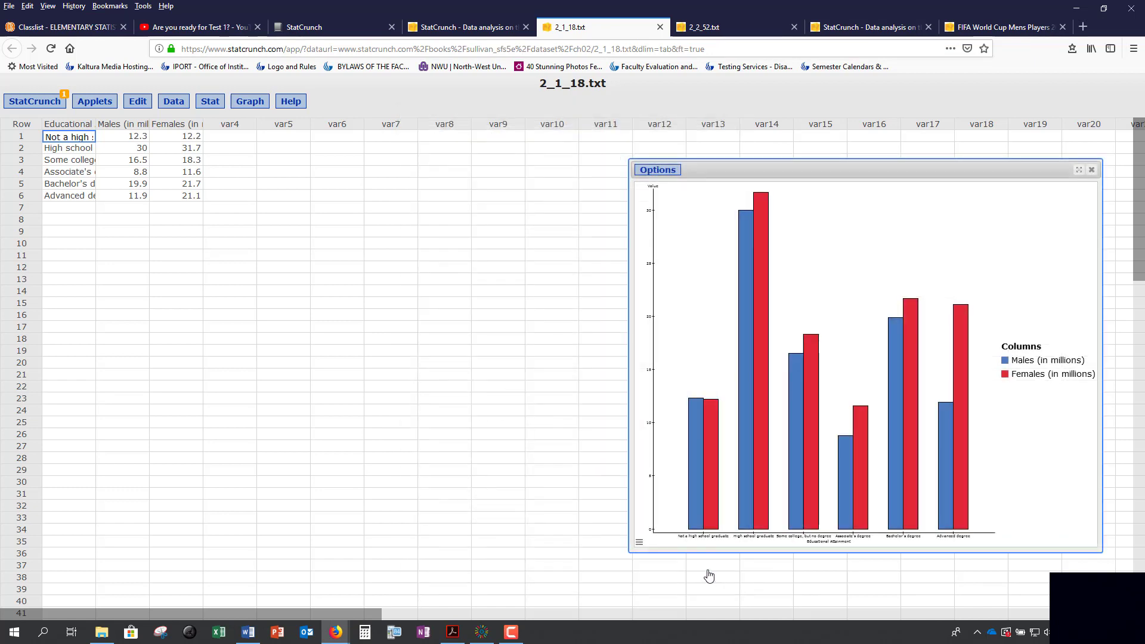
drag(630, 408, 80, 394)
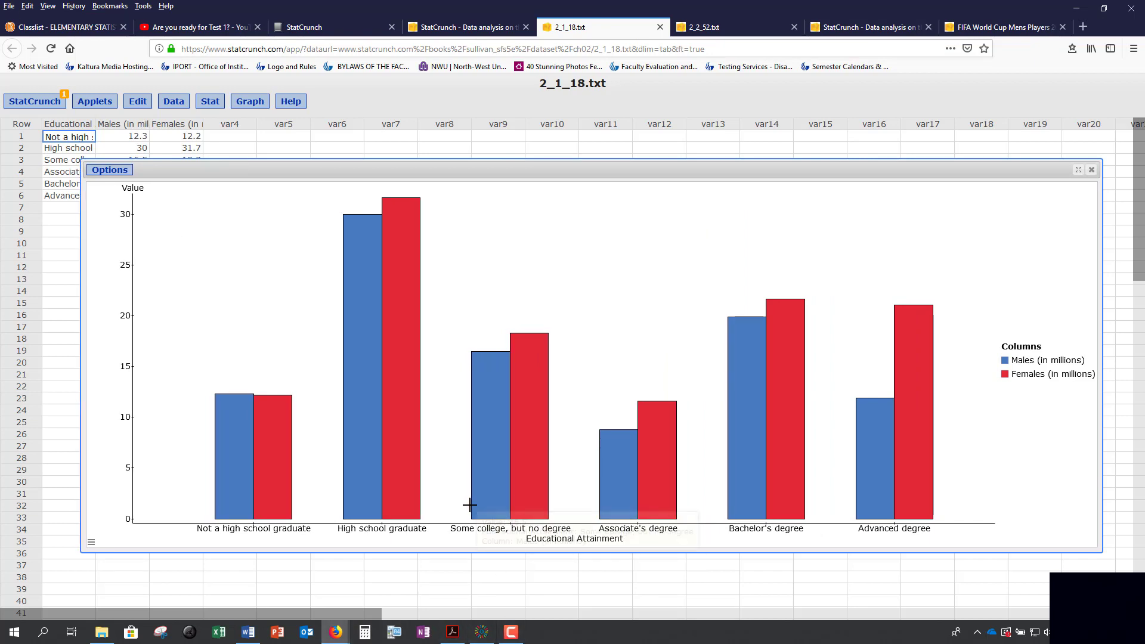
mouse_move(470, 505)
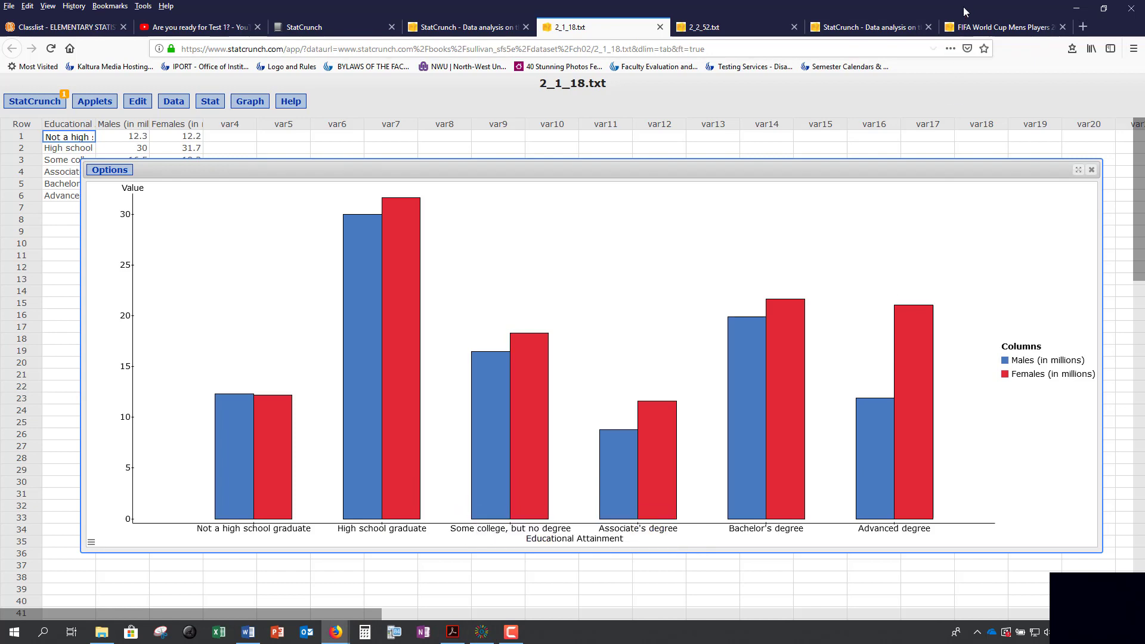
Step: Return to the FIFA World Cup data and close all pie, bar chart and frequency table windows
click(984, 31)
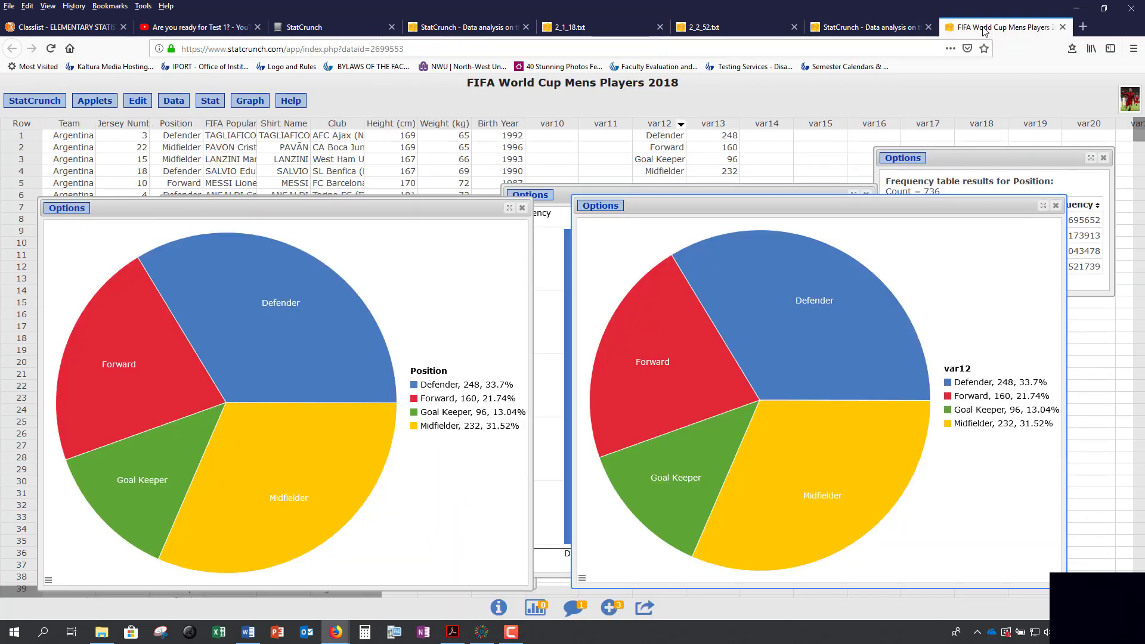
click(1056, 205)
drag(1014, 158, 980, 159)
click(1104, 157)
click(867, 195)
click(516, 206)
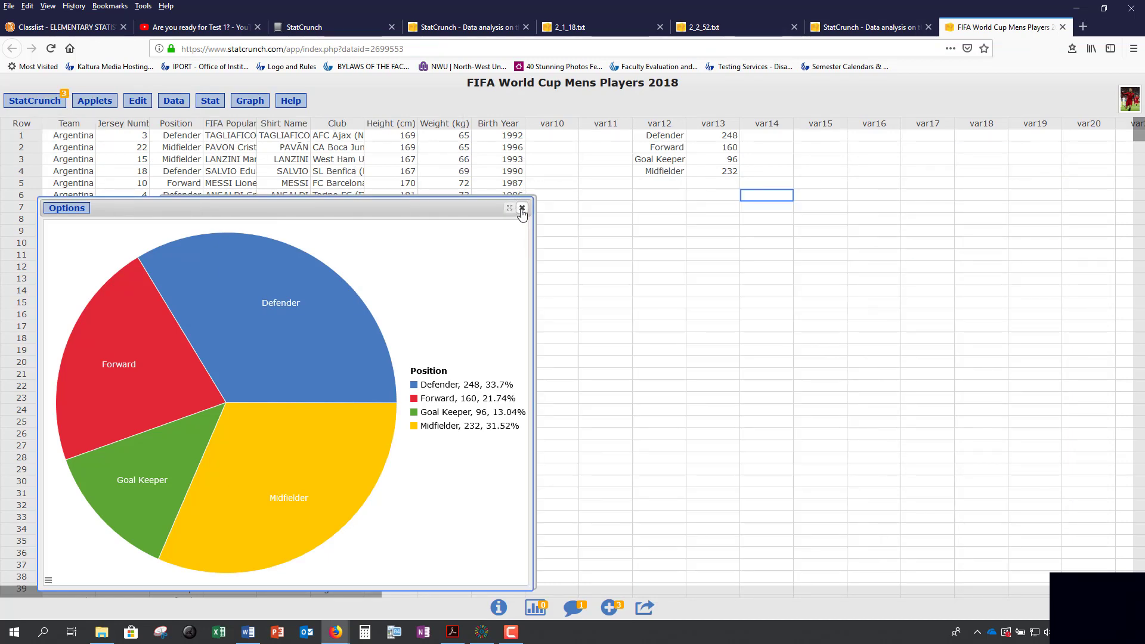
click(51, 99)
mouse_move(55, 146)
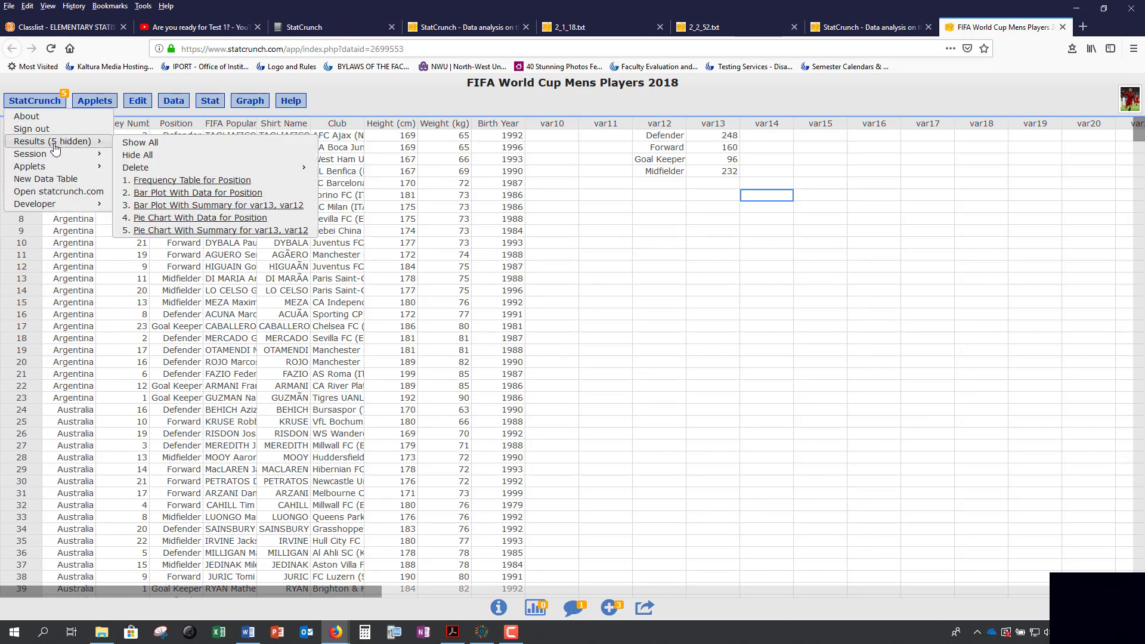
Step: Bring up the Data > Save dialog and cancel without saving
click(178, 103)
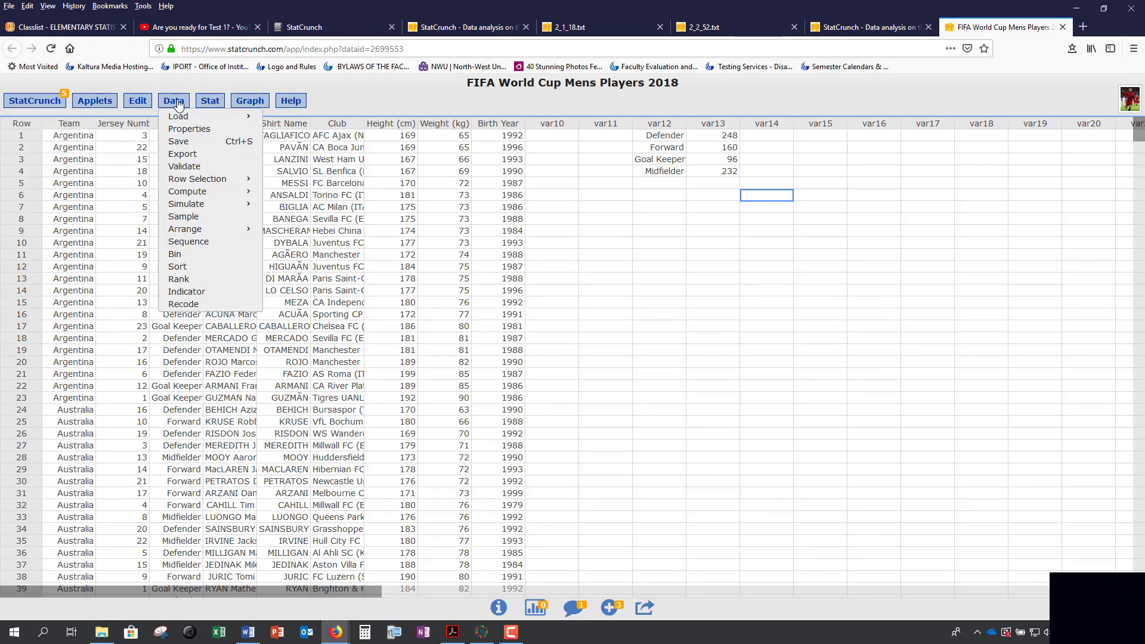
click(186, 146)
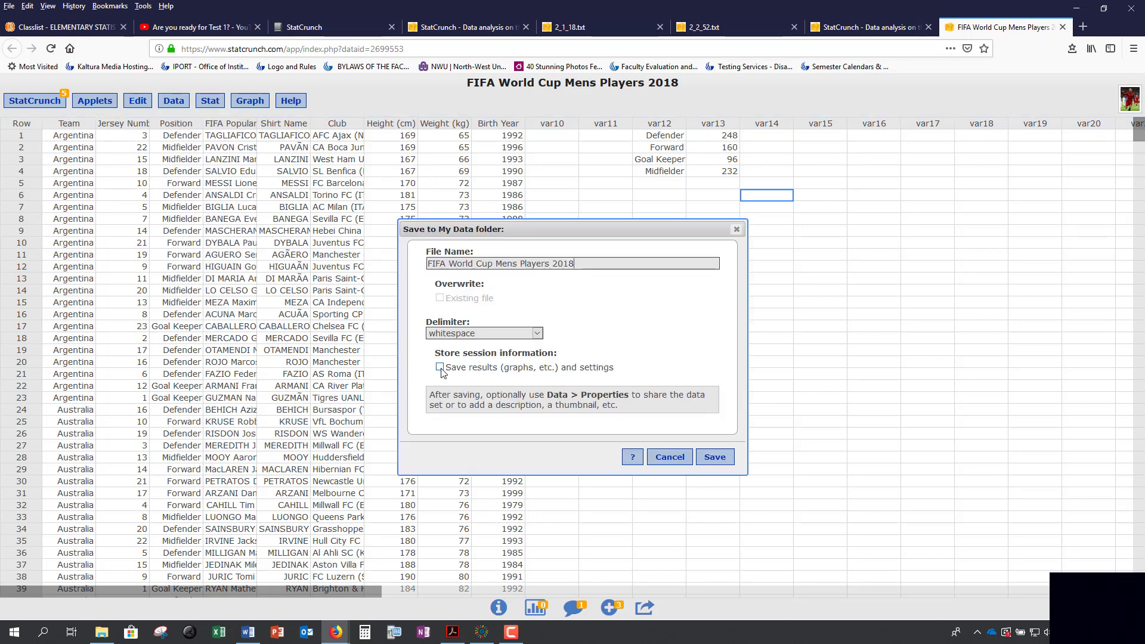
click(661, 457)
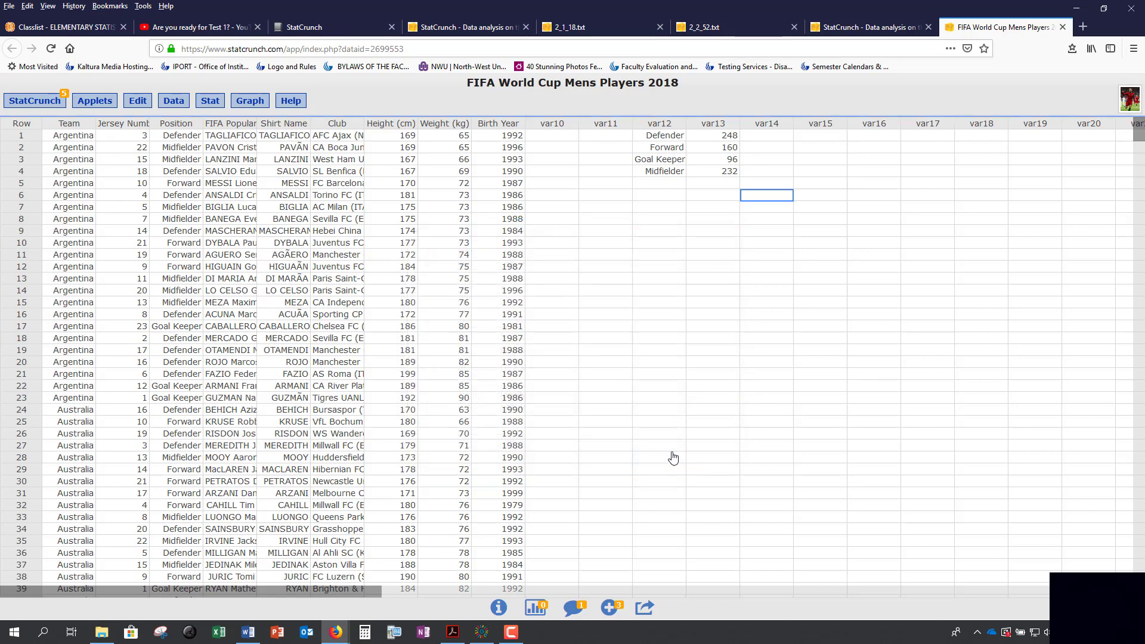
Step: Create a Birth Year frequency histogram with counts above each bar, and move it to the right
click(250, 101)
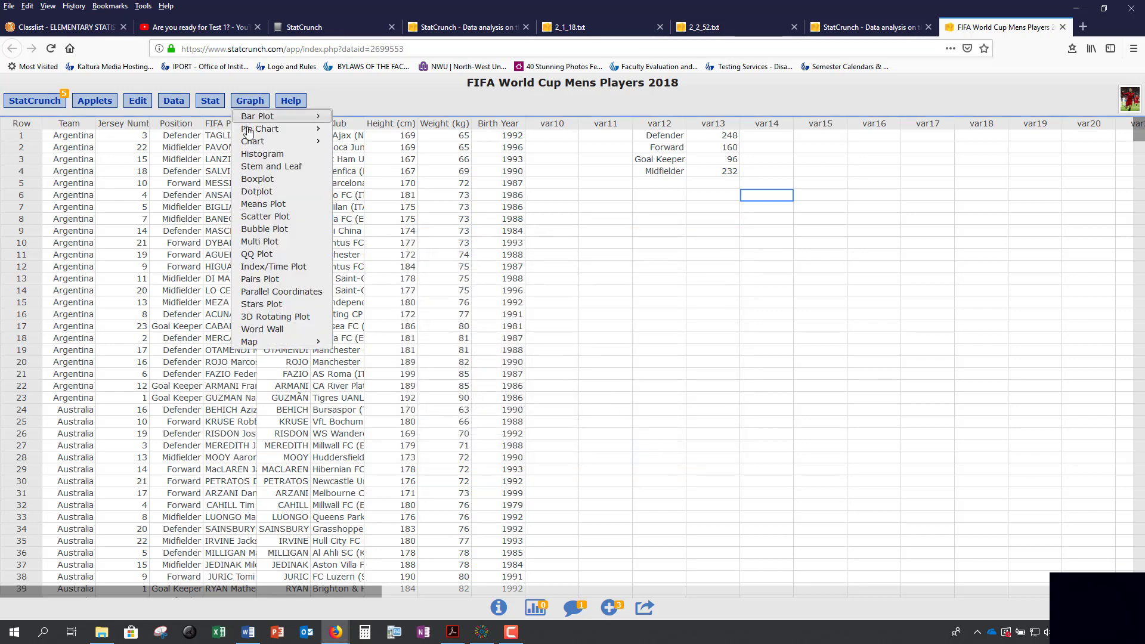
click(263, 154)
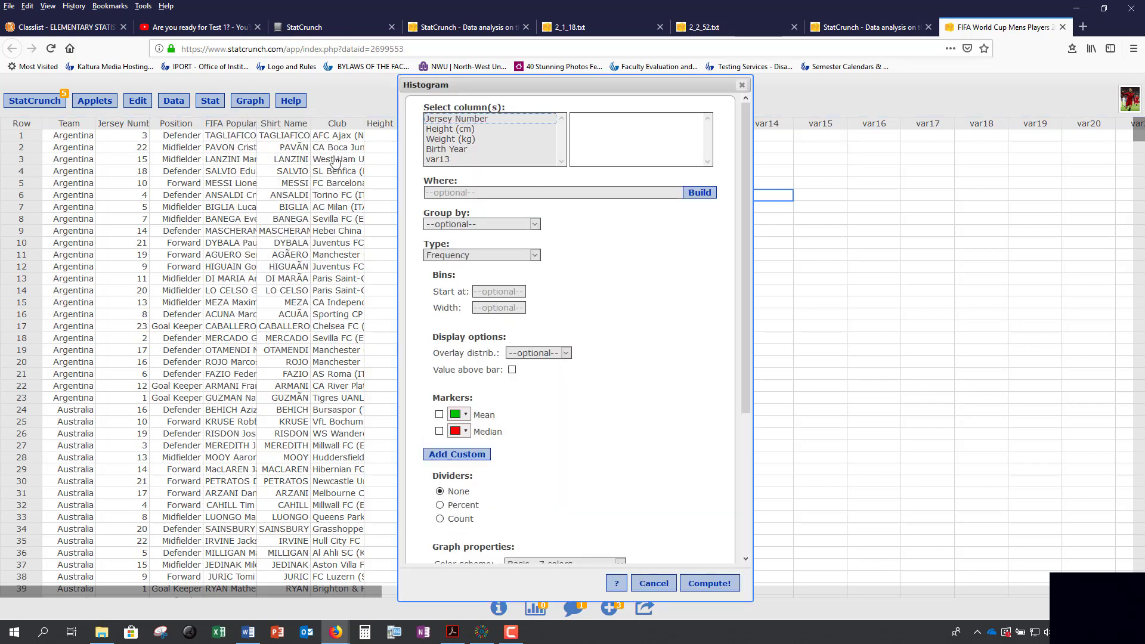
click(461, 150)
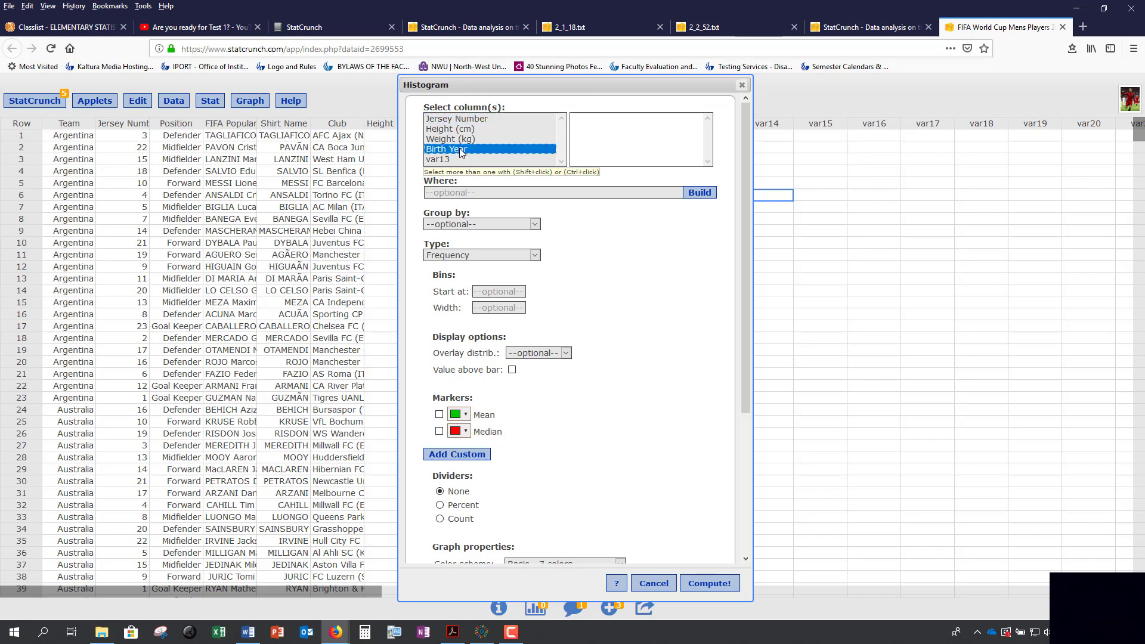
click(446, 255)
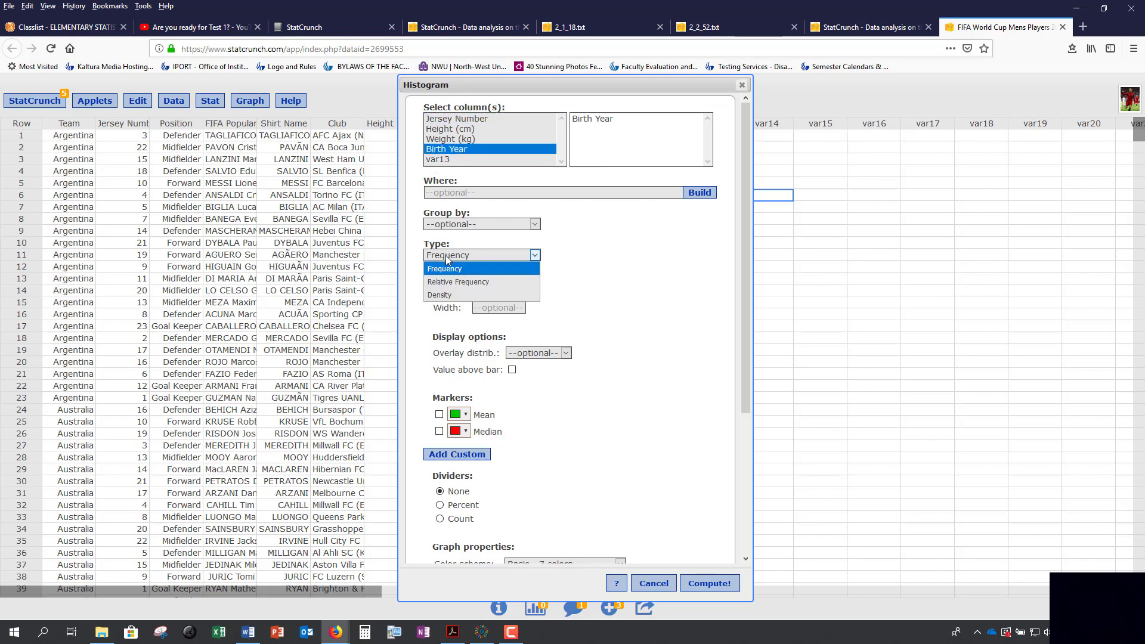
click(447, 269)
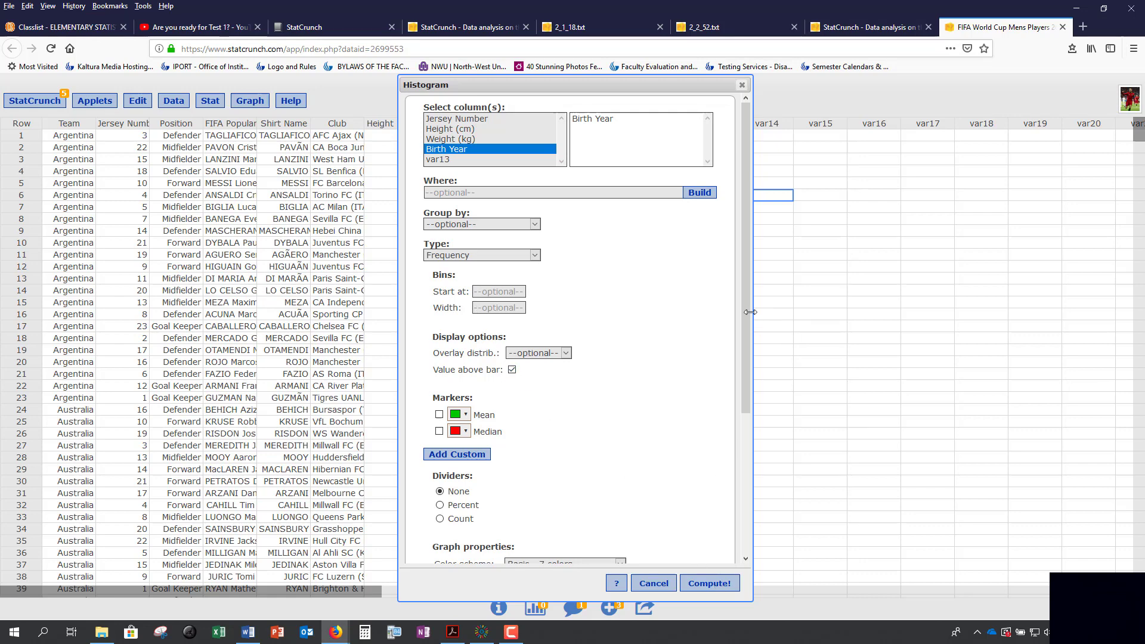
scroll(747, 389, down, 3)
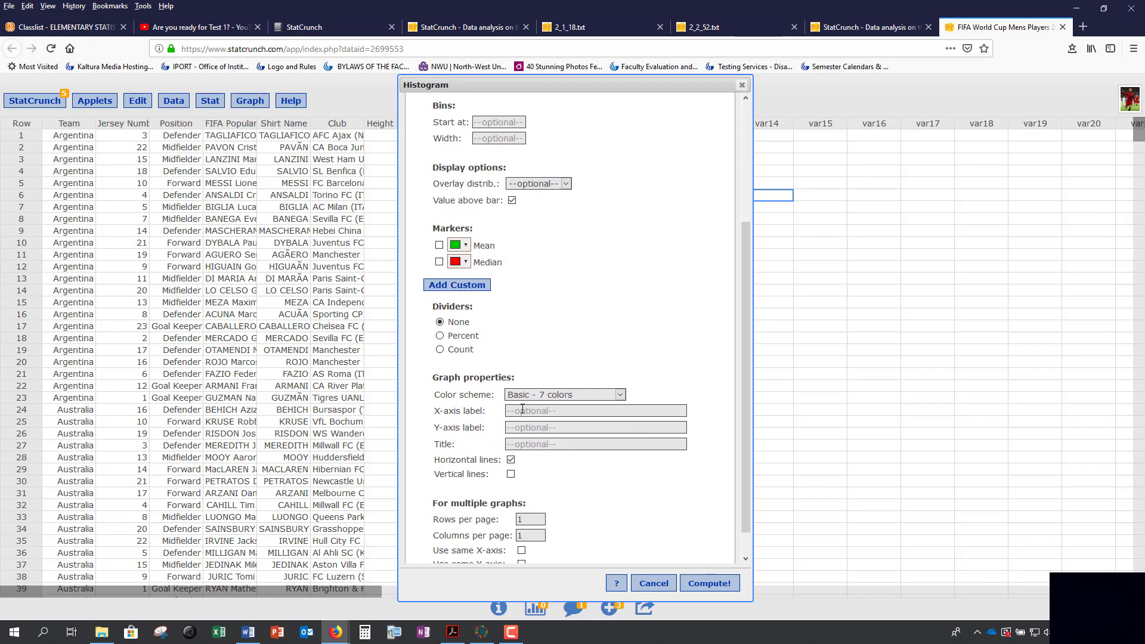
click(716, 586)
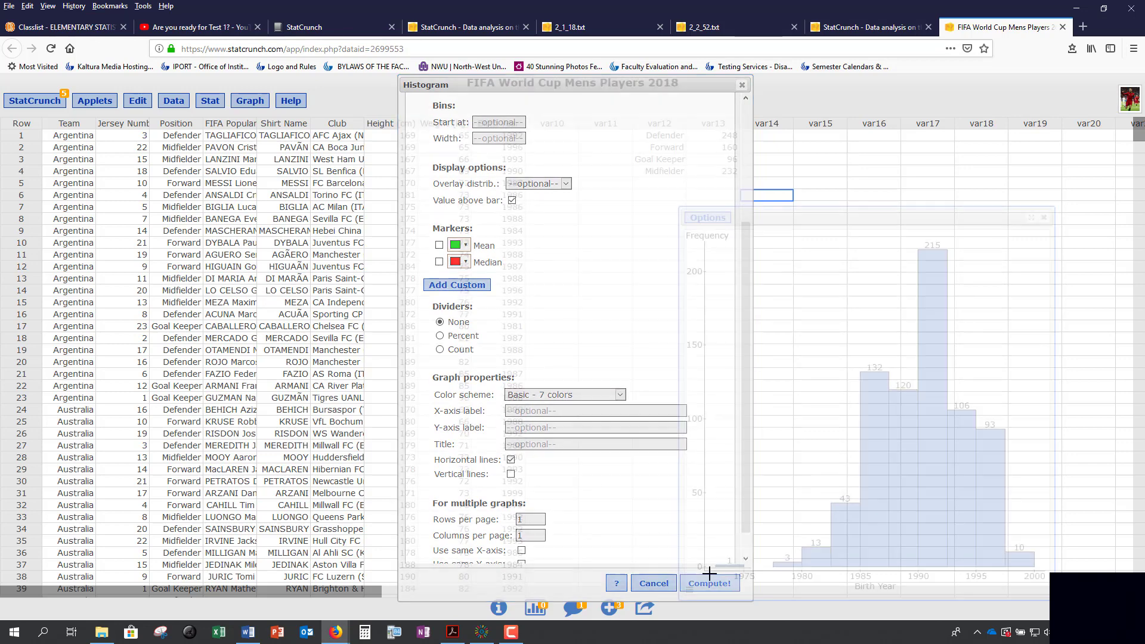
drag(947, 220, 1007, 144)
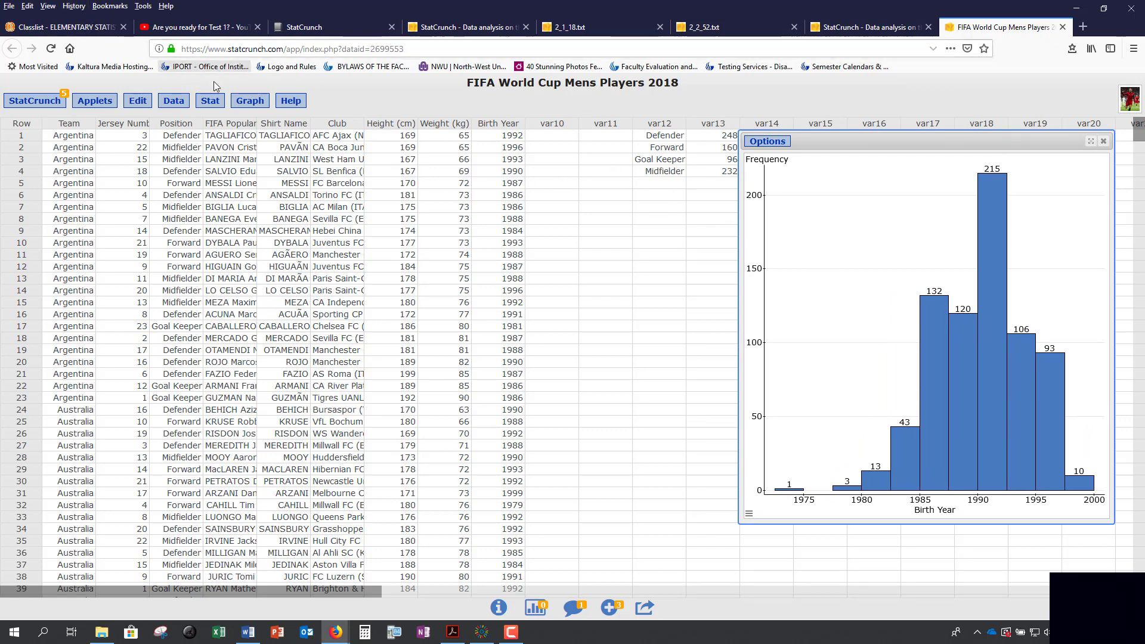
Step: Build a Birth Year frequency and relative frequency table binned in five-year intervals from 1970 to 2000
click(206, 102)
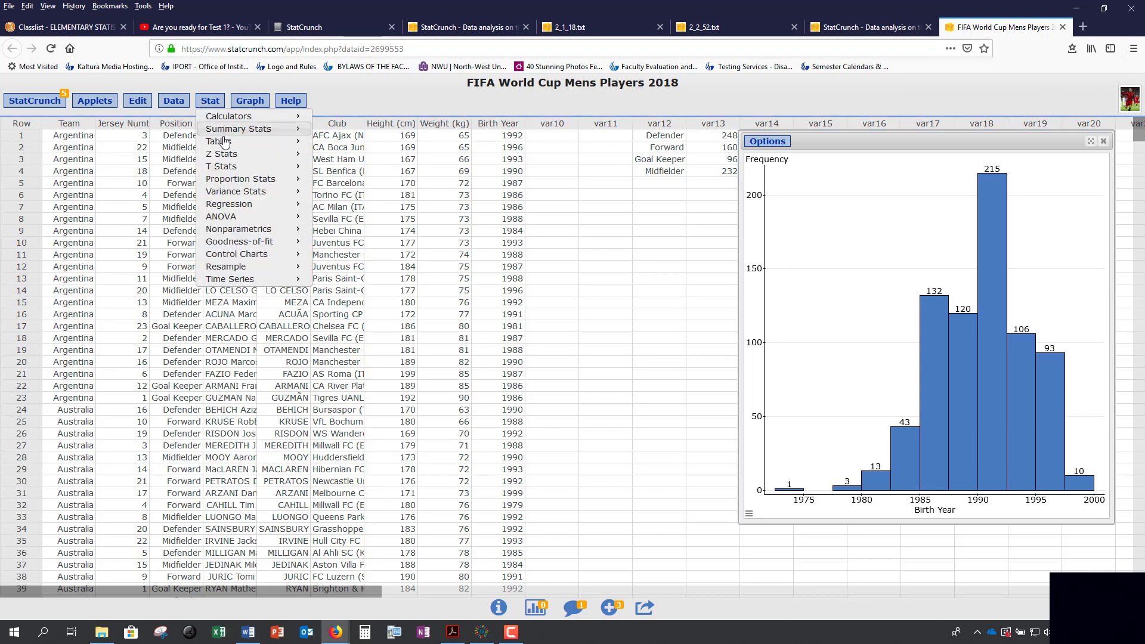
mouse_move(244, 141)
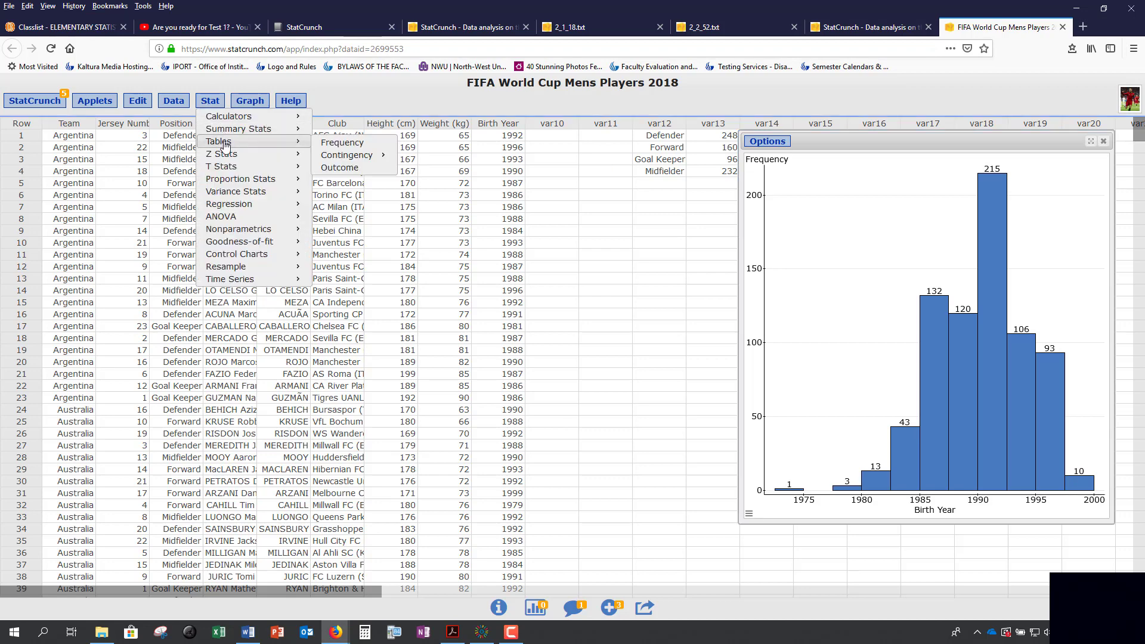
click(327, 144)
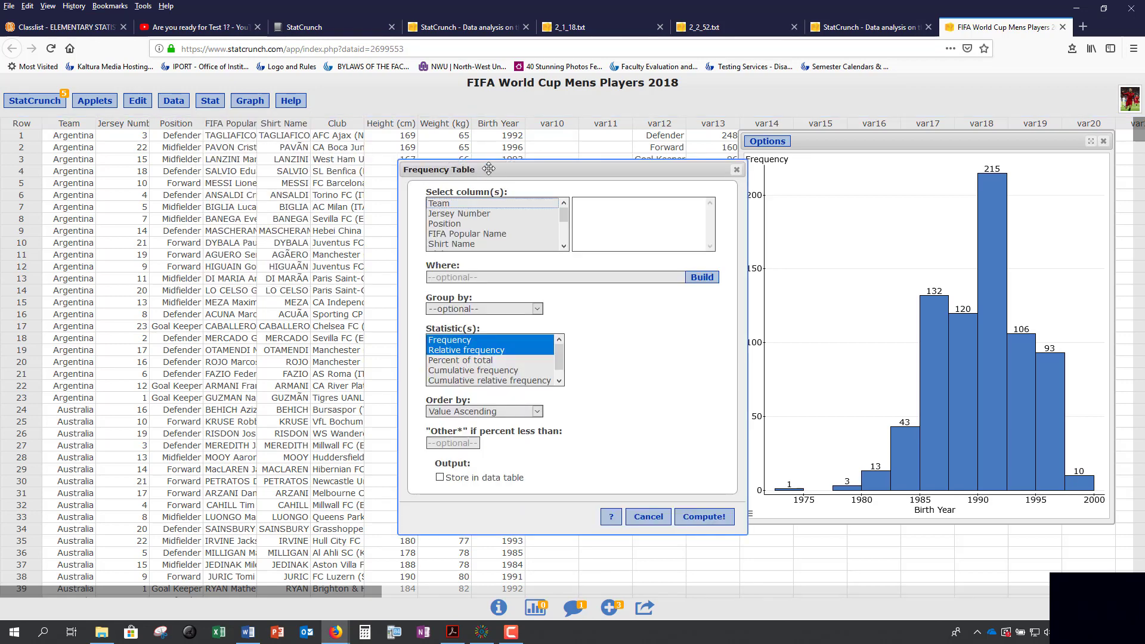
drag(449, 168, 150, 147)
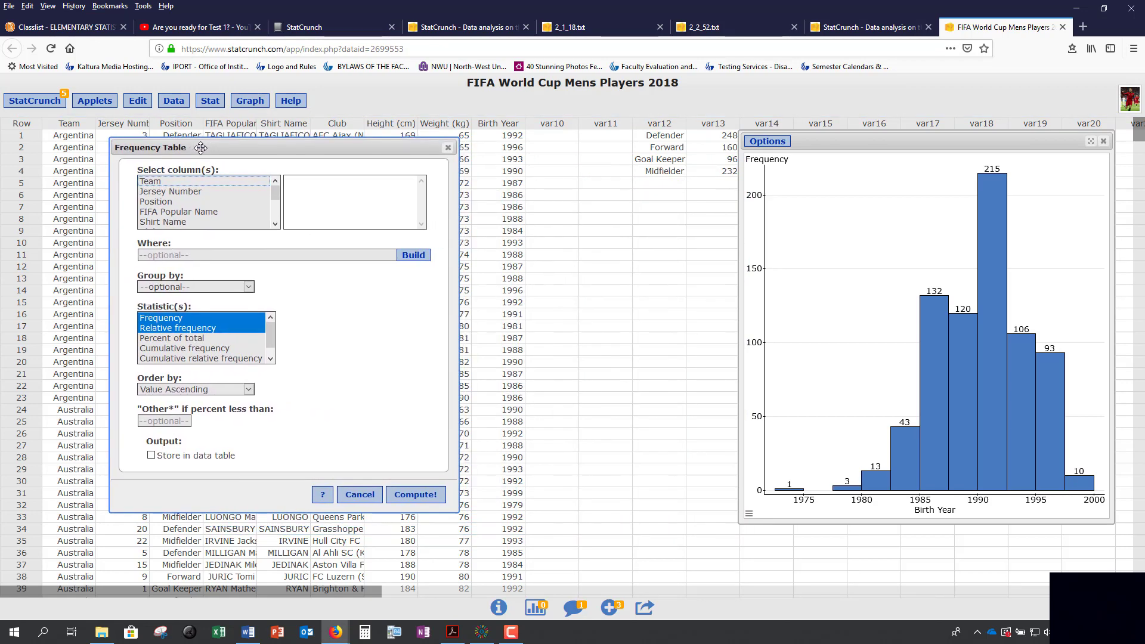
drag(276, 197, 275, 215)
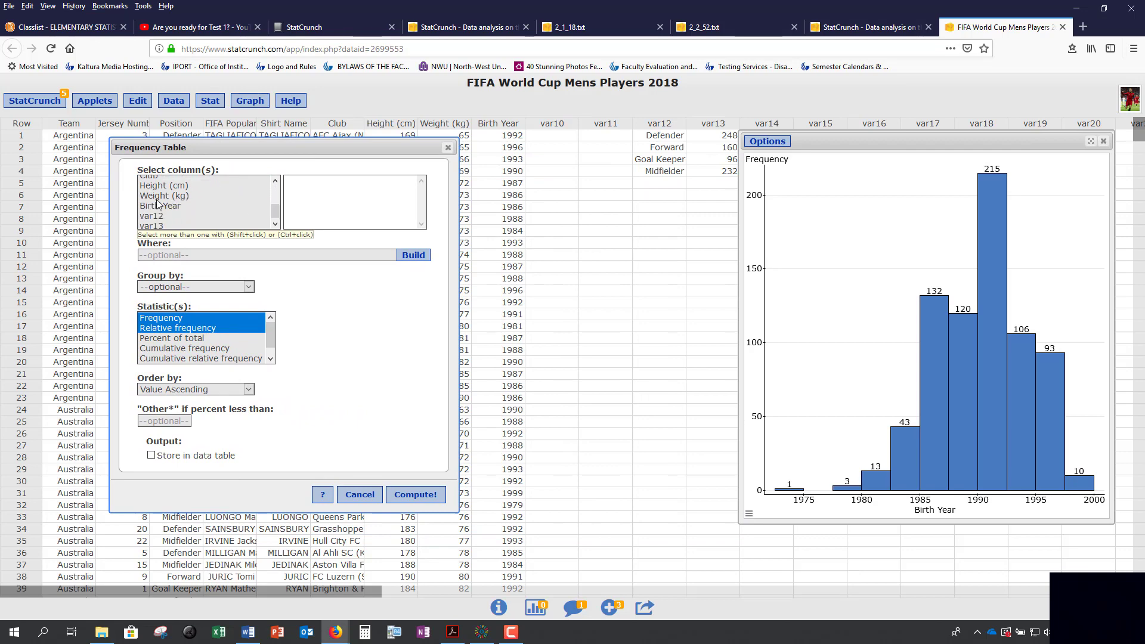
click(159, 207)
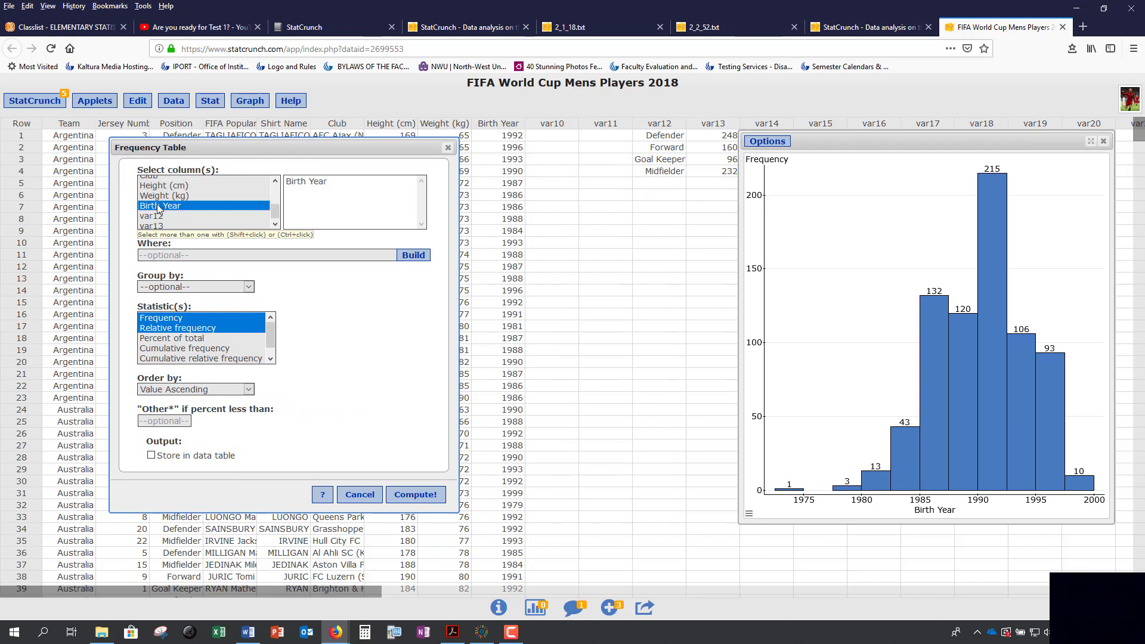
click(420, 498)
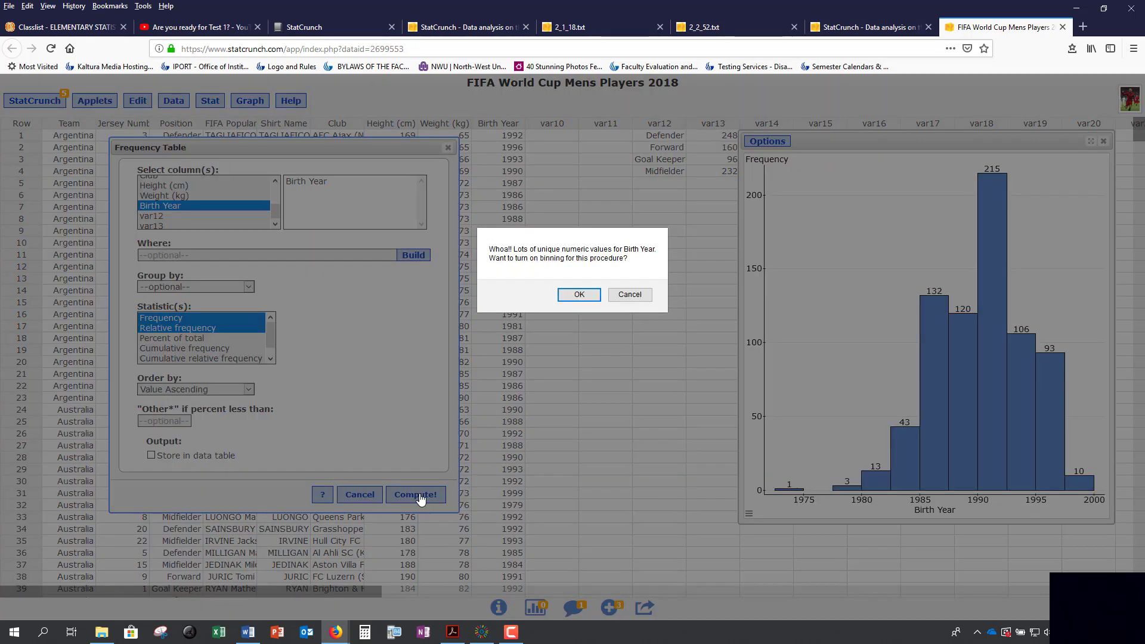
click(577, 295)
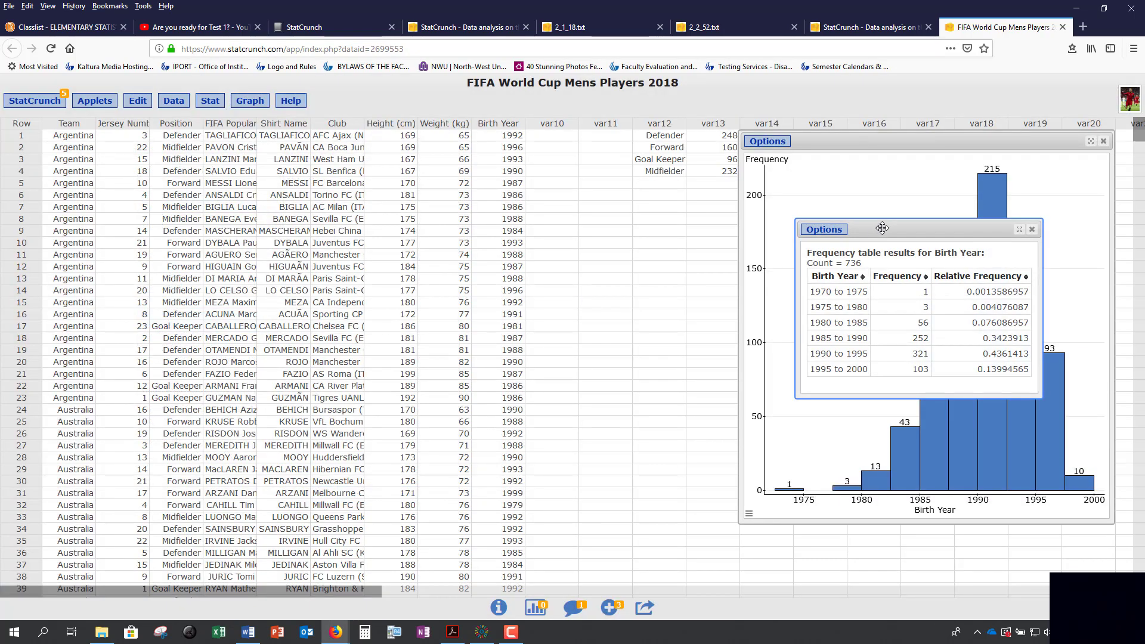
drag(74, 259, 95, 275)
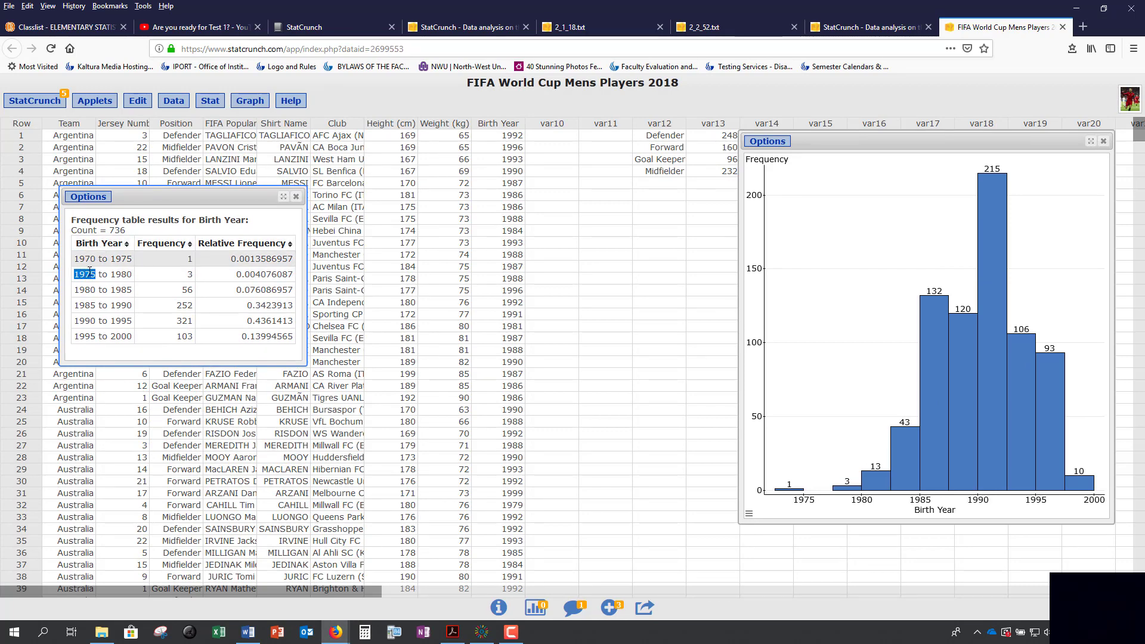
Step: Compute an unbinned Birth Year frequency table for each year 1973–1999, and move it off the histogram
click(135, 203)
click(250, 101)
click(214, 101)
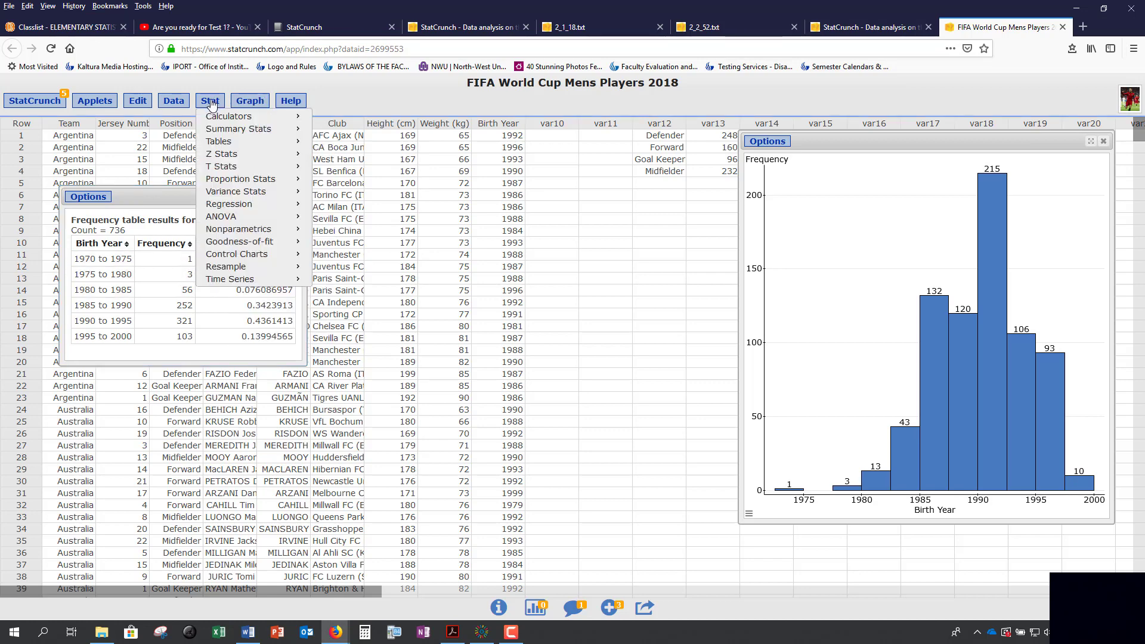
mouse_move(216, 142)
click(333, 144)
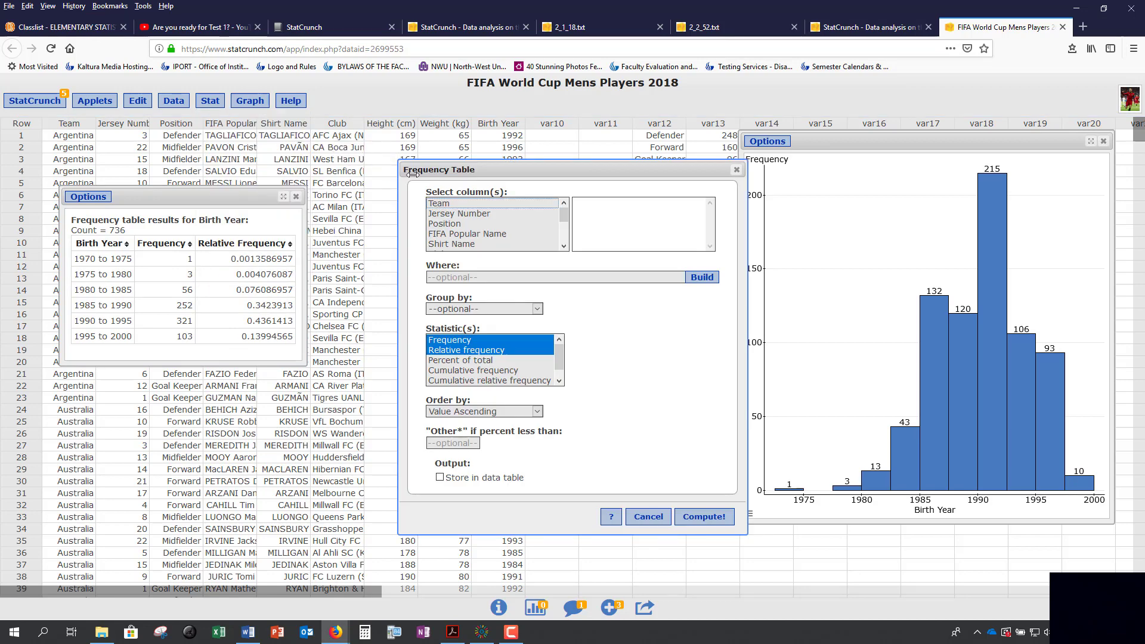
drag(563, 219, 483, 237)
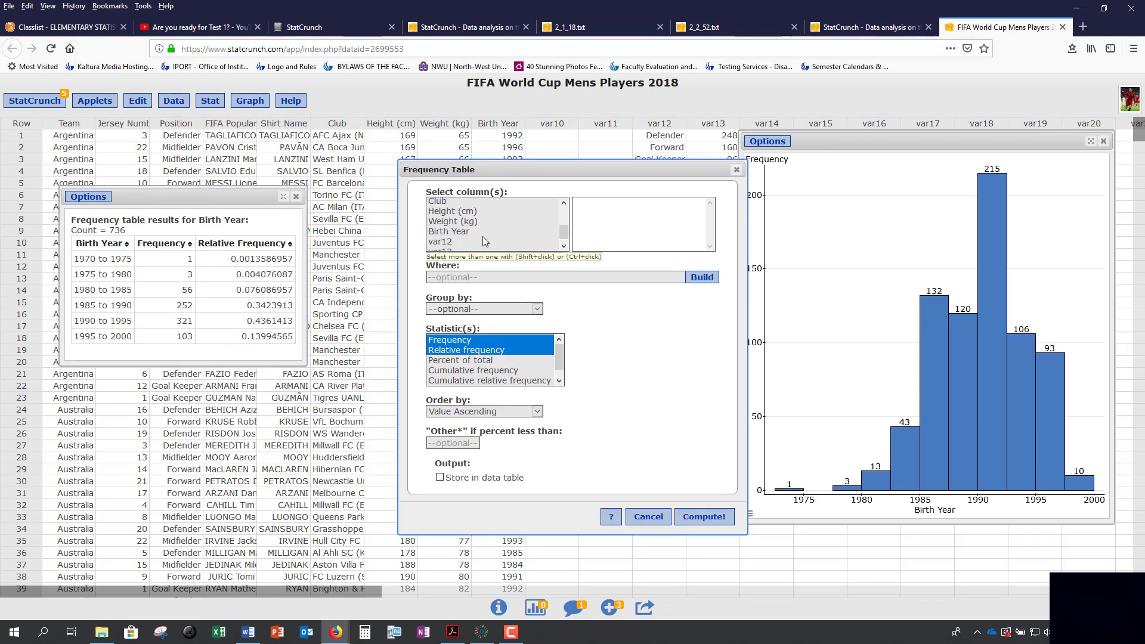
click(450, 232)
click(729, 517)
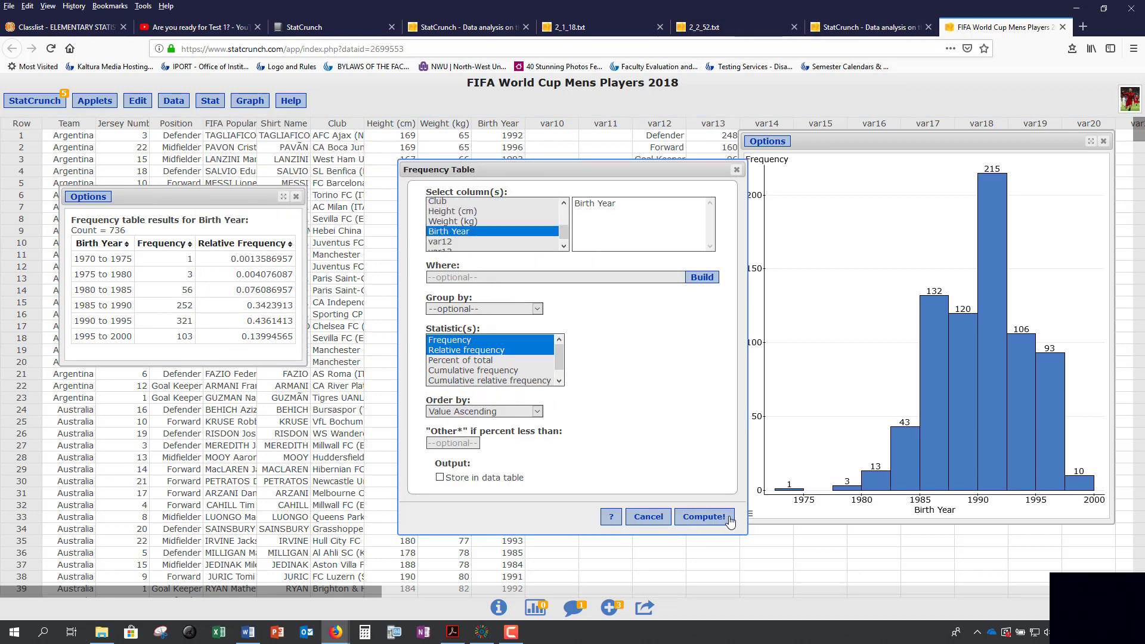
click(631, 295)
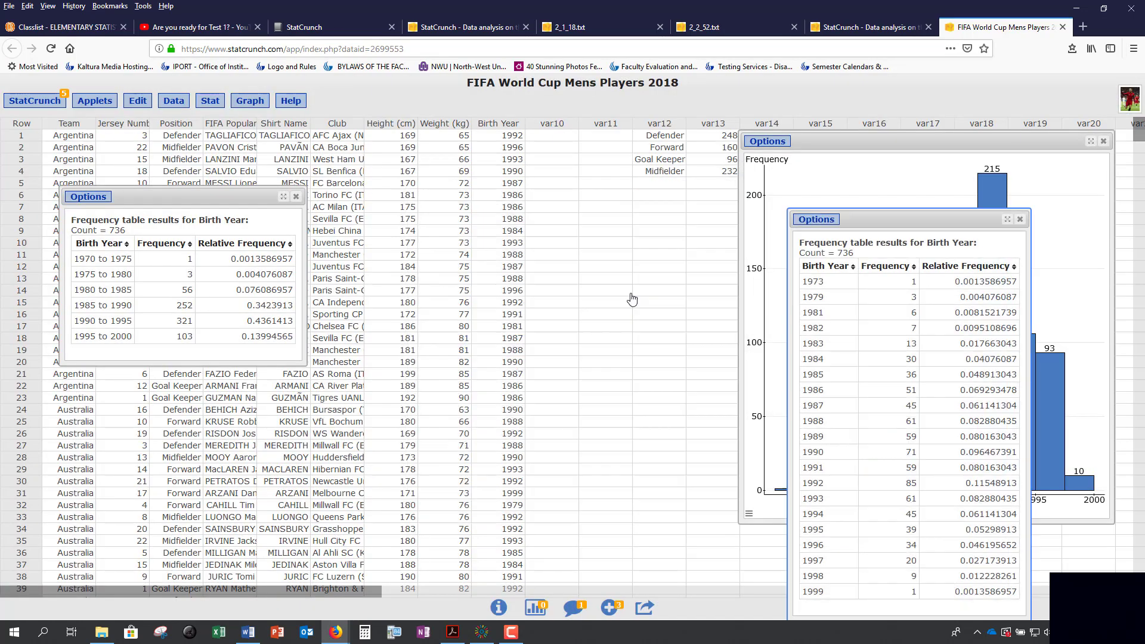
drag(880, 216, 403, 116)
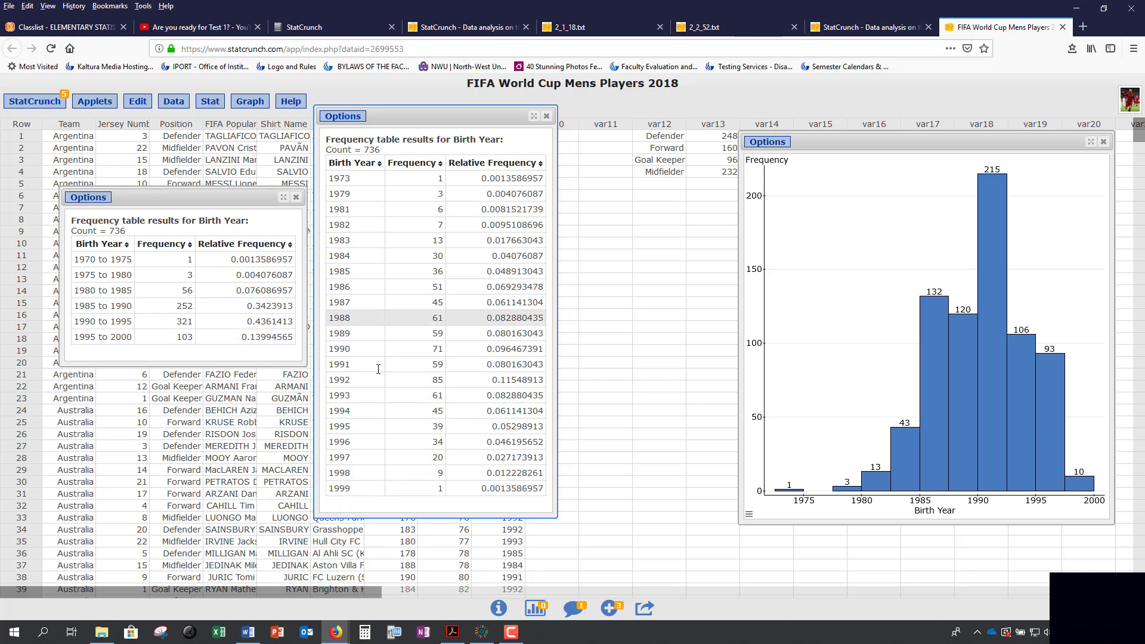
drag(408, 119, 613, 173)
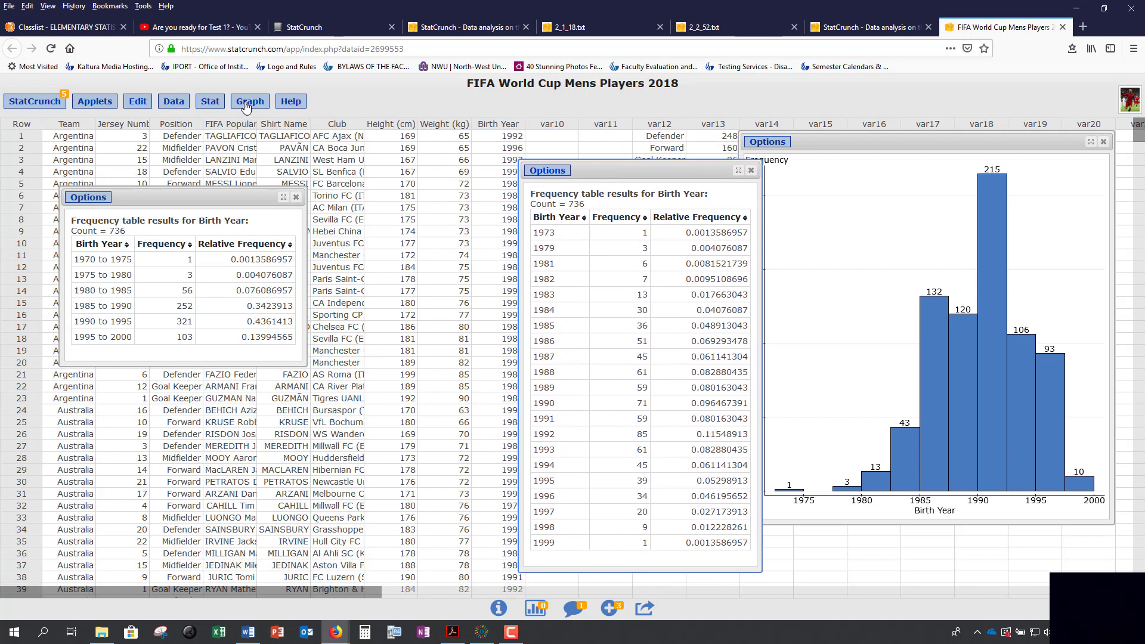
Step: Generate a stem-and-leaf plot of Height (cm) with split stems from 16 to 20
click(249, 104)
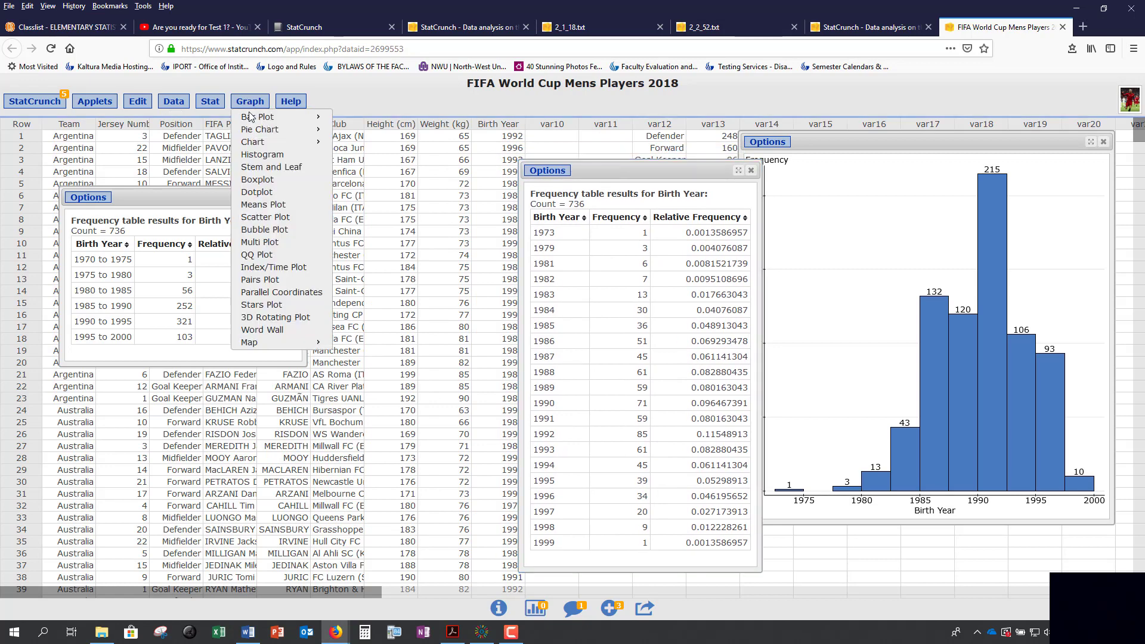
click(263, 169)
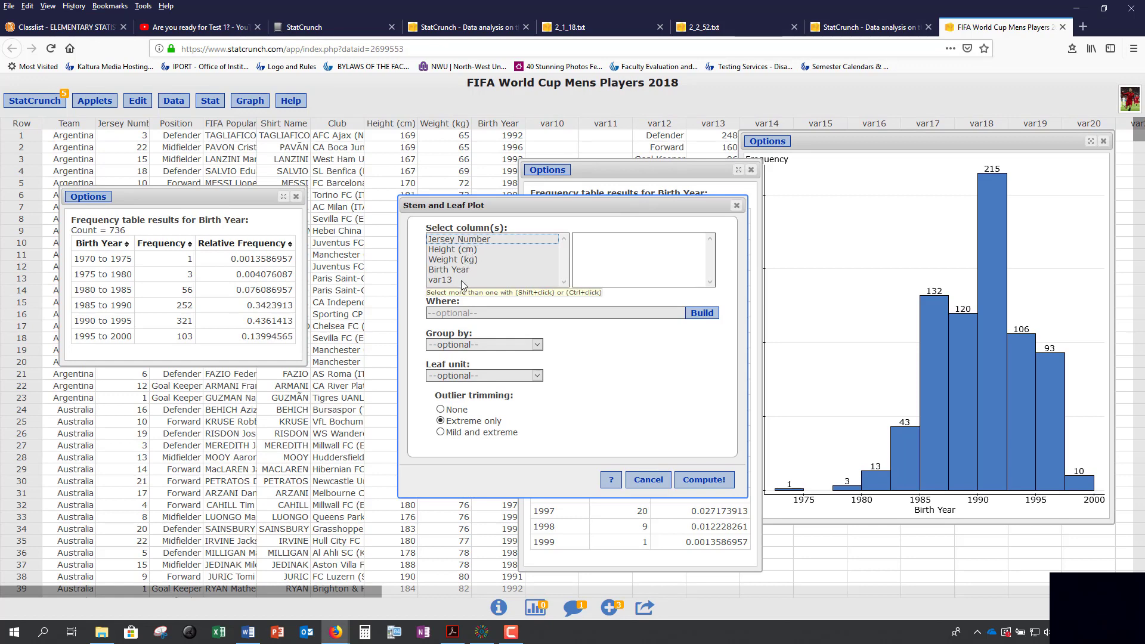
click(454, 250)
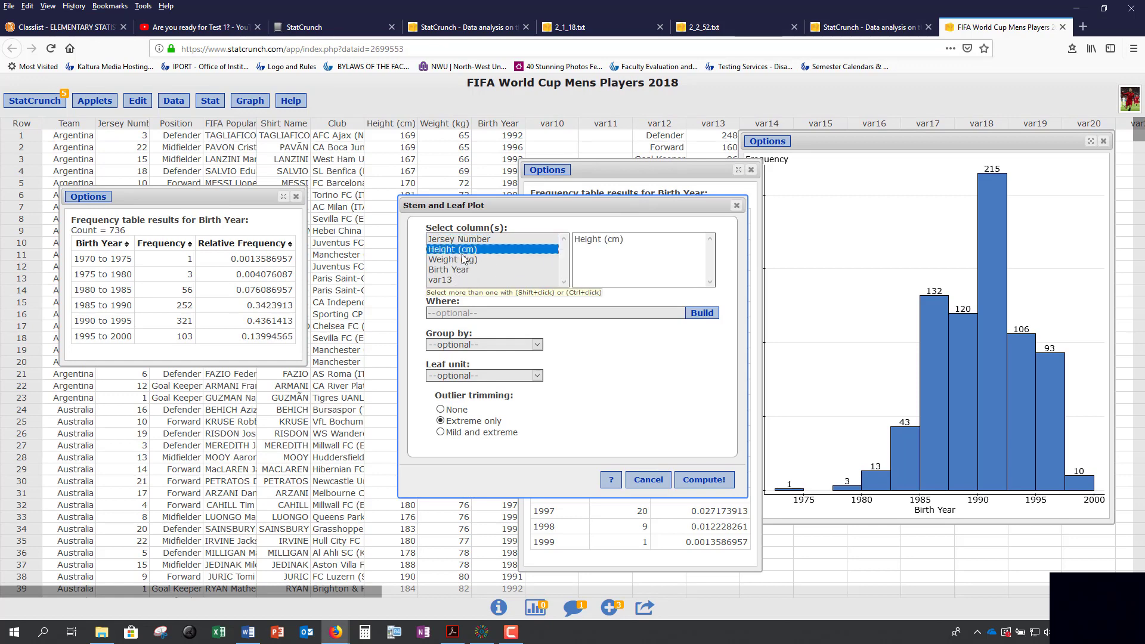
click(715, 481)
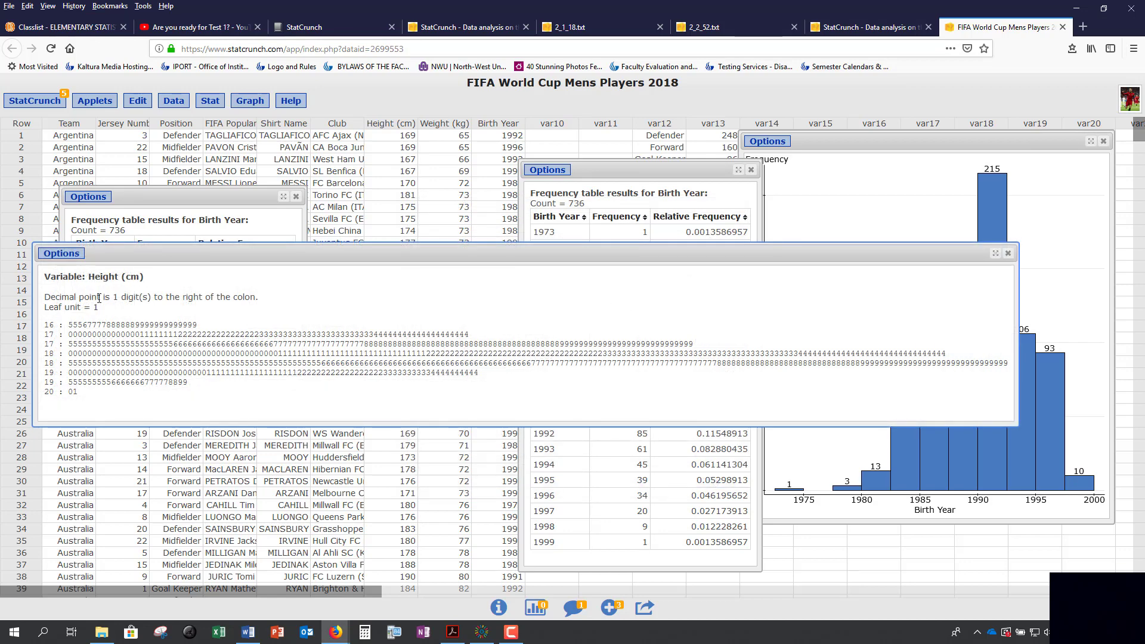
Step: Highlight the 16 stem line and both 17 stem lines of the plot
drag(45, 327, 192, 326)
drag(47, 335, 479, 334)
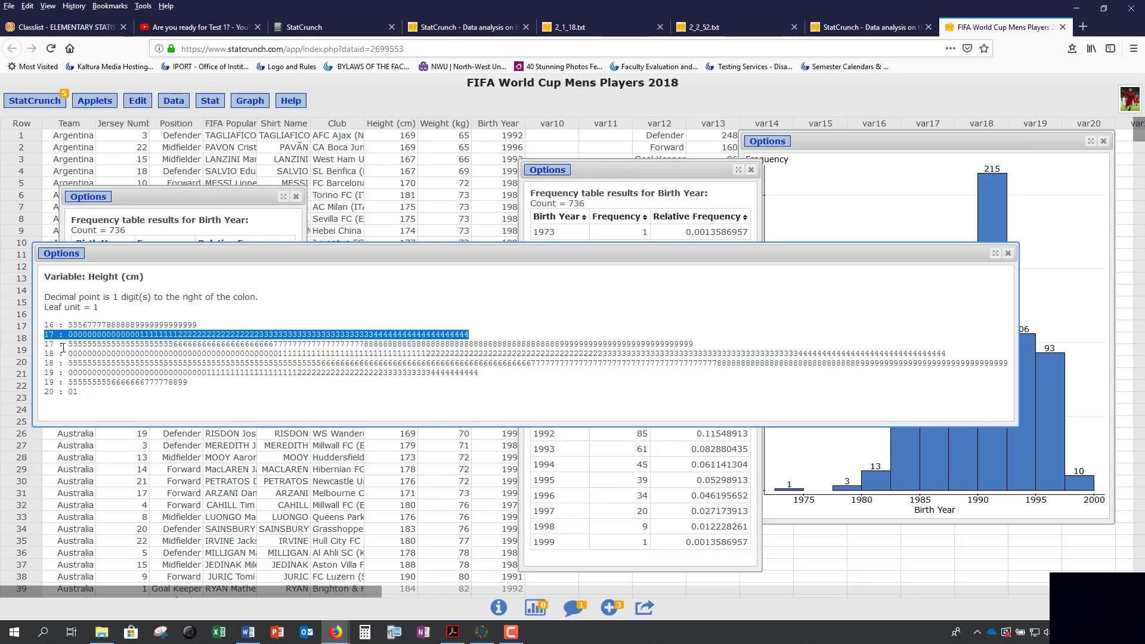
drag(46, 344, 709, 345)
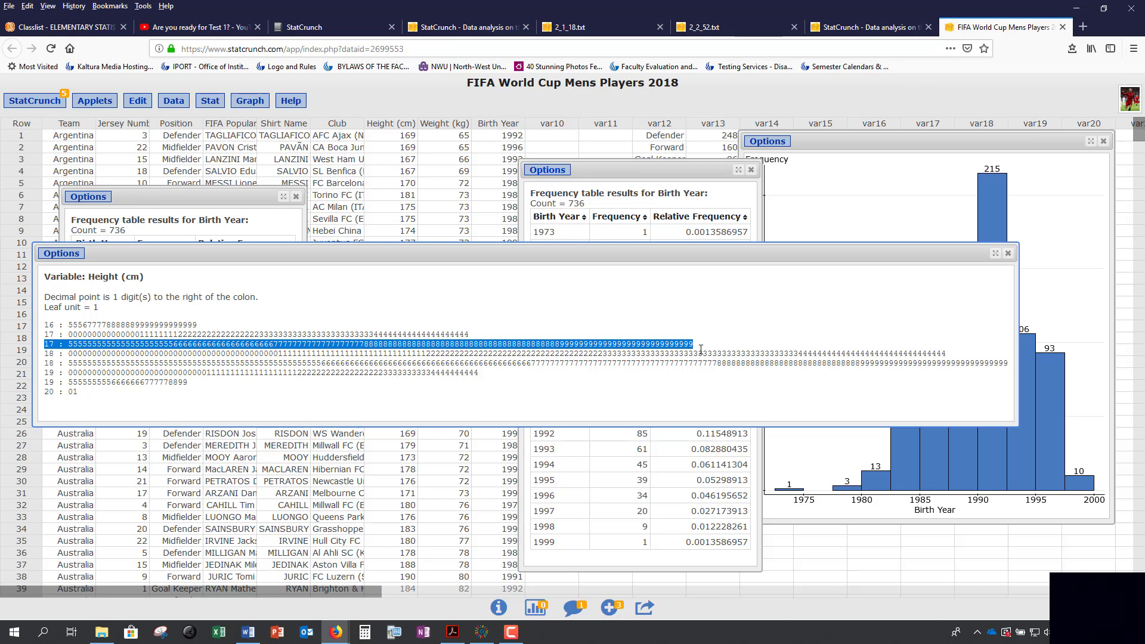
Step: Generate a dotplot of Height (cm)
click(248, 101)
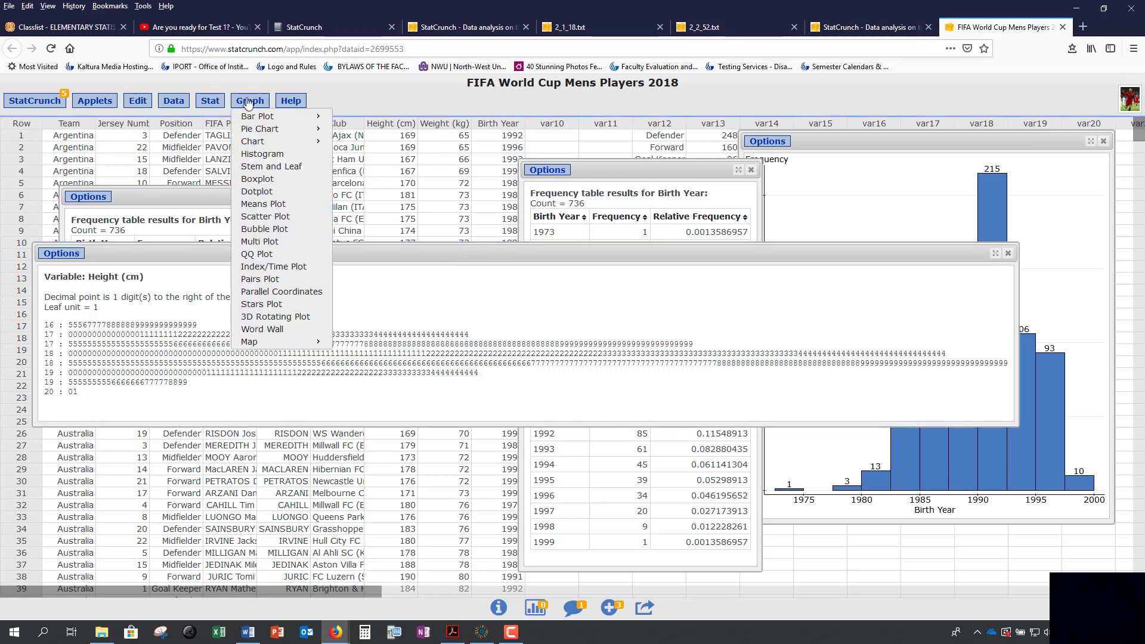
click(256, 191)
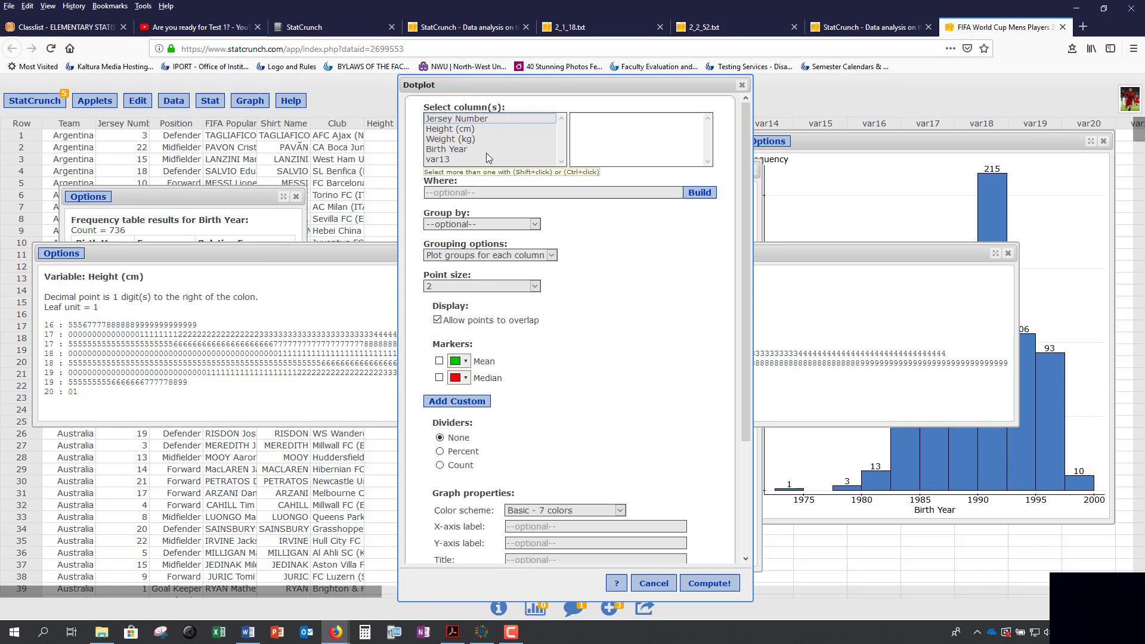
click(452, 130)
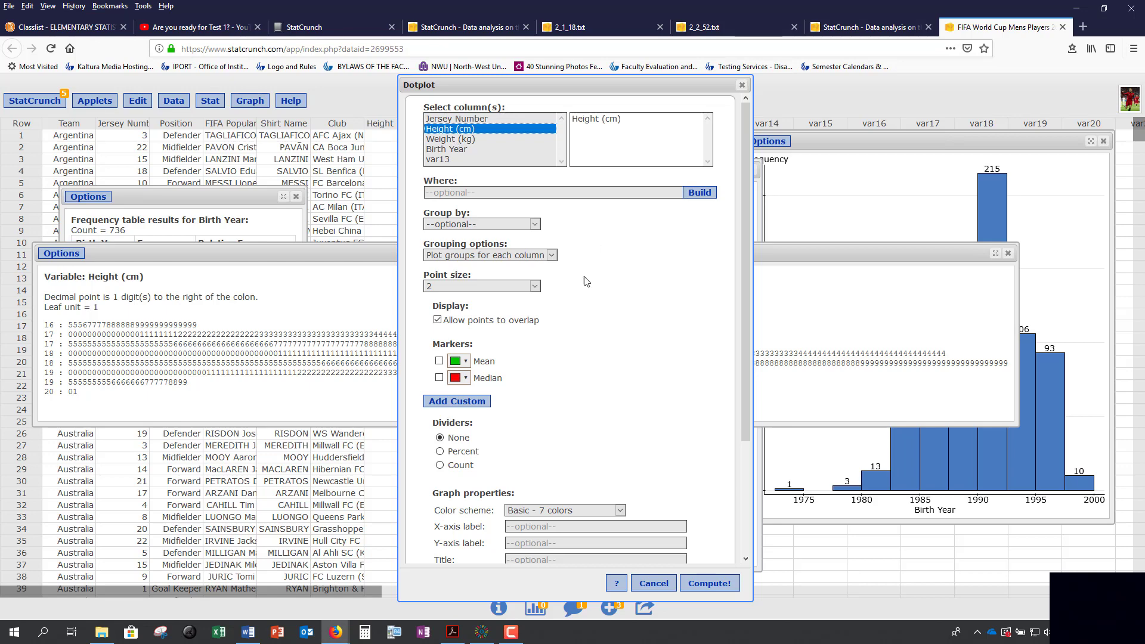
scroll(494, 518, down, 1)
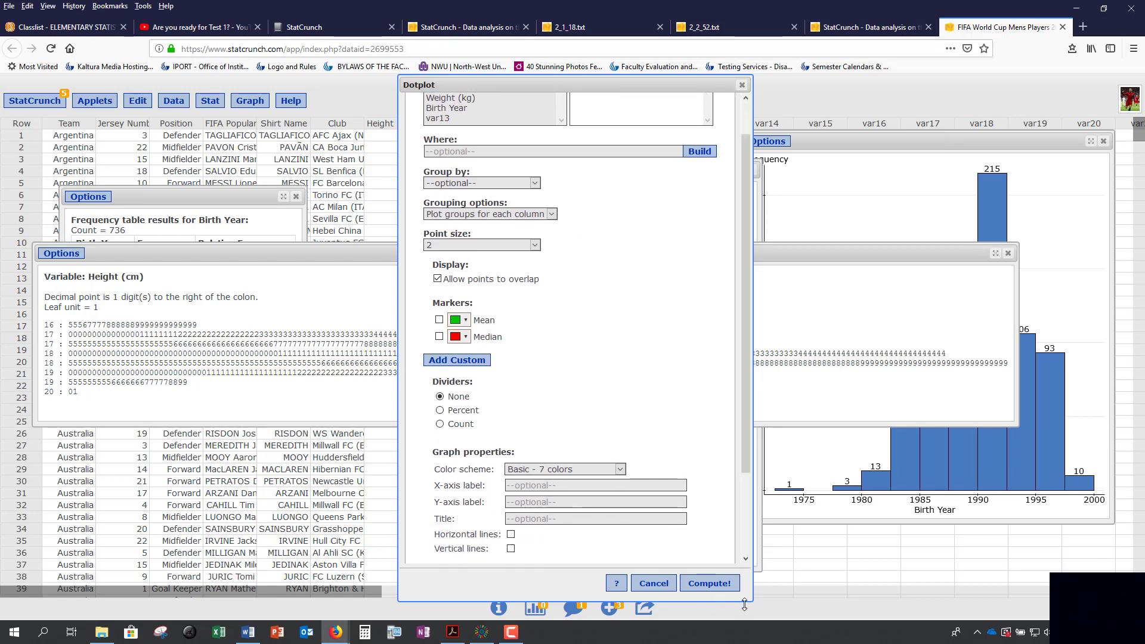
click(704, 584)
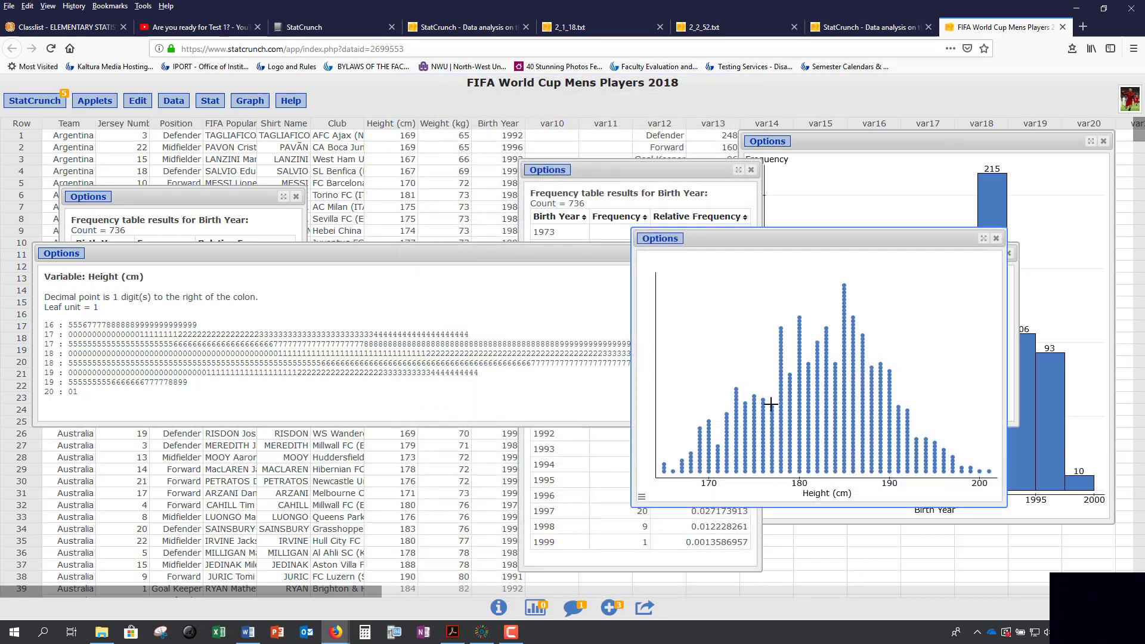
Step: Brush the 178 cm dot column, clear the selection, and switch to the 2_2_52.txt data set
drag(776, 323, 785, 484)
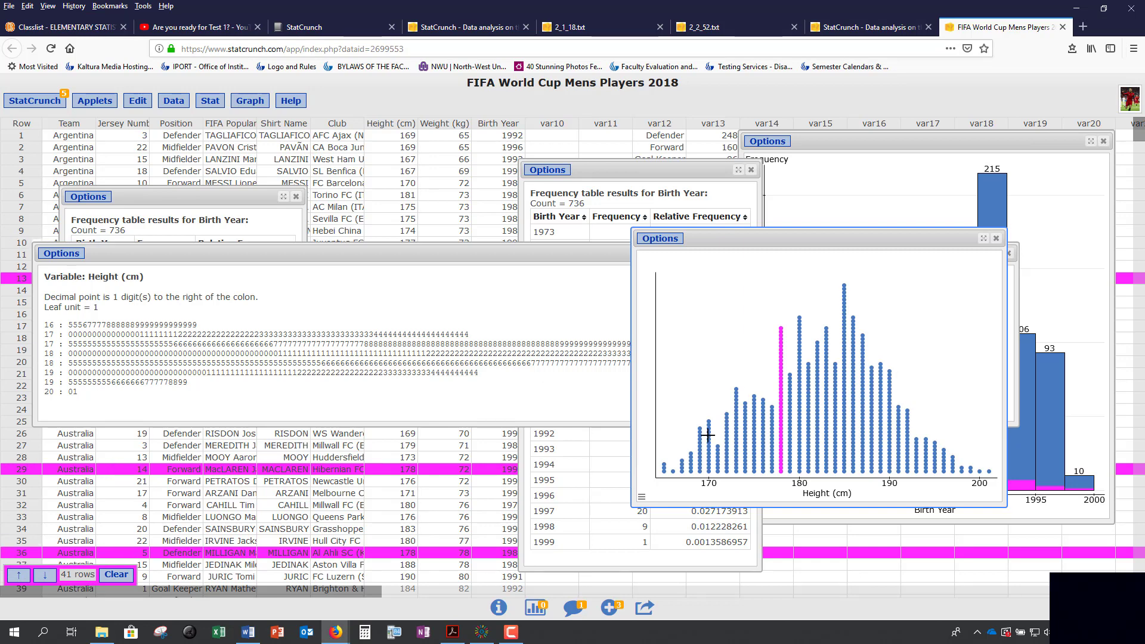
click(122, 578)
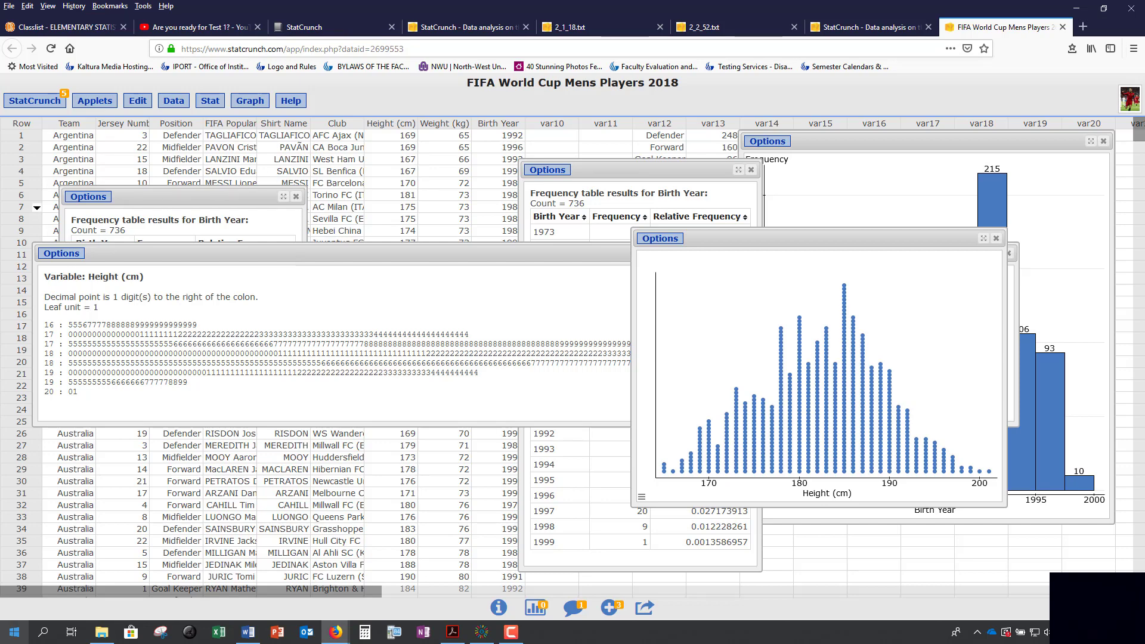
click(742, 28)
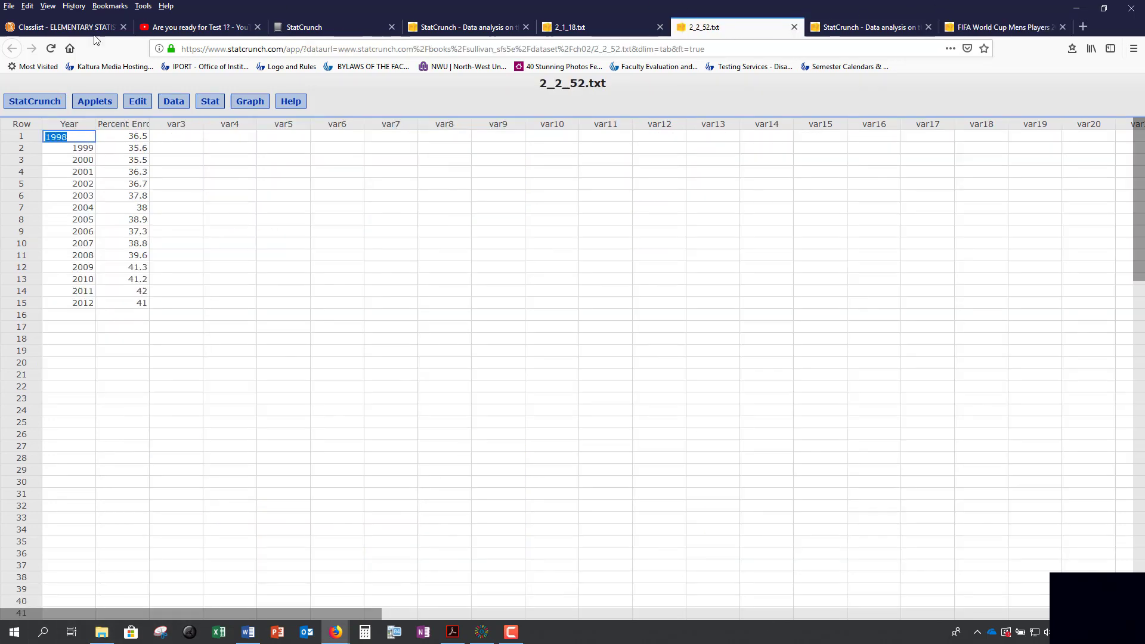
Step: Draw an index/time plot of Percent Enrolled with Year as custom x-axis labels
click(254, 103)
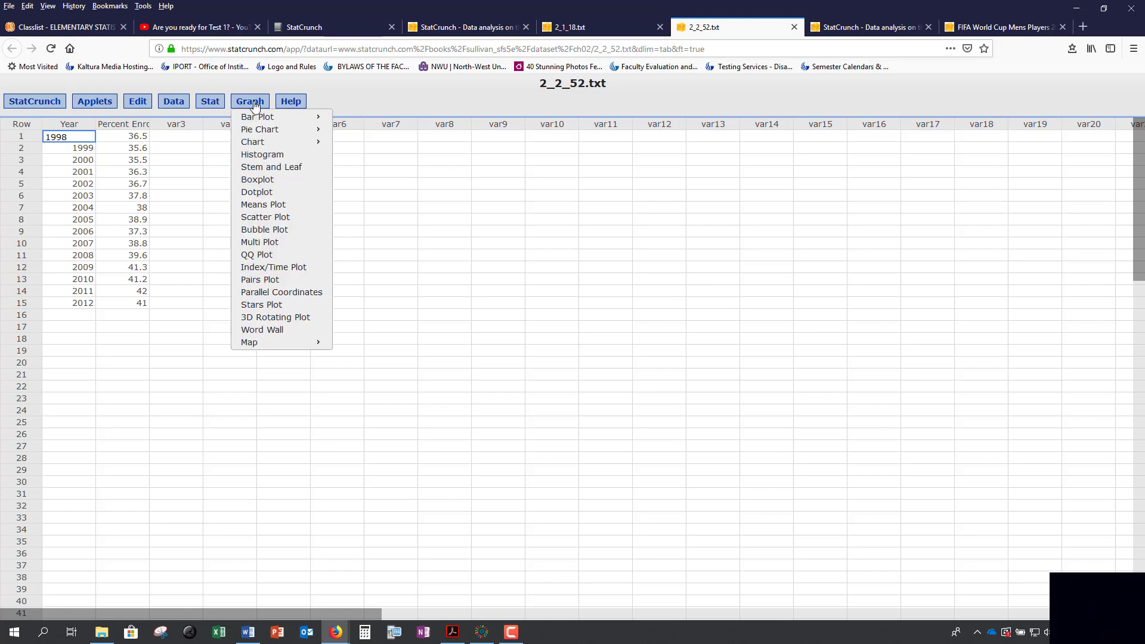
click(267, 272)
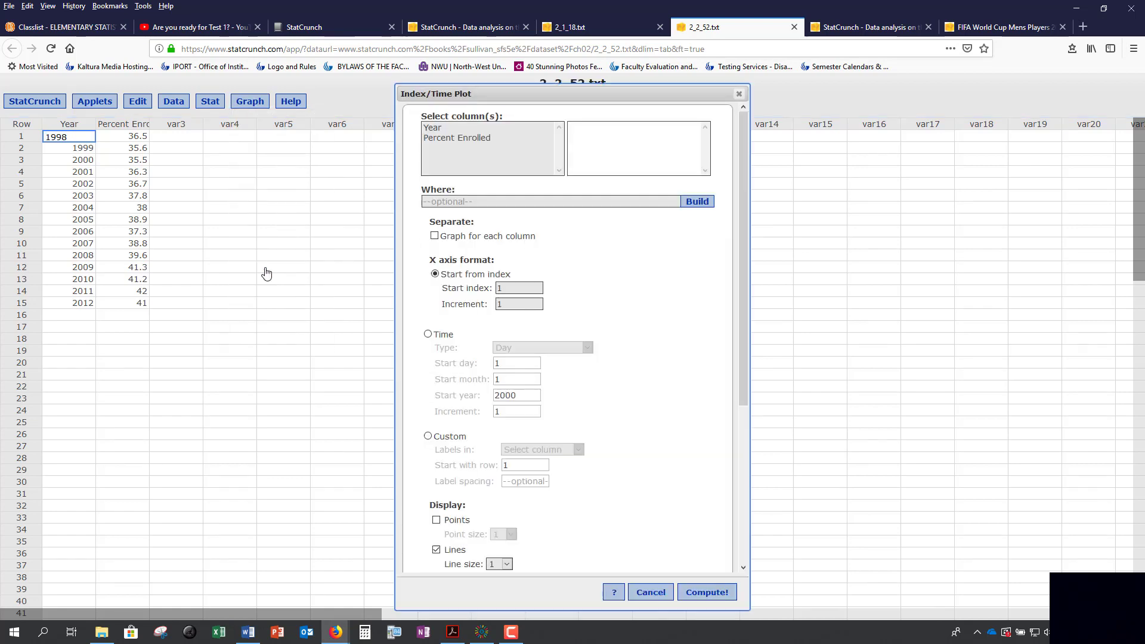
click(472, 137)
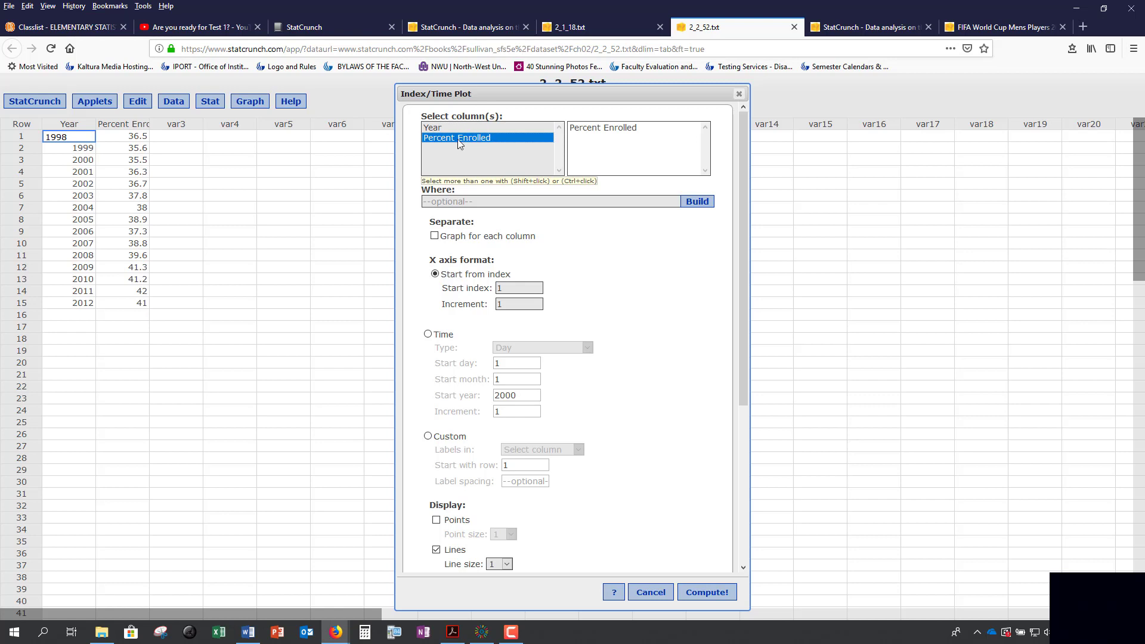
click(428, 437)
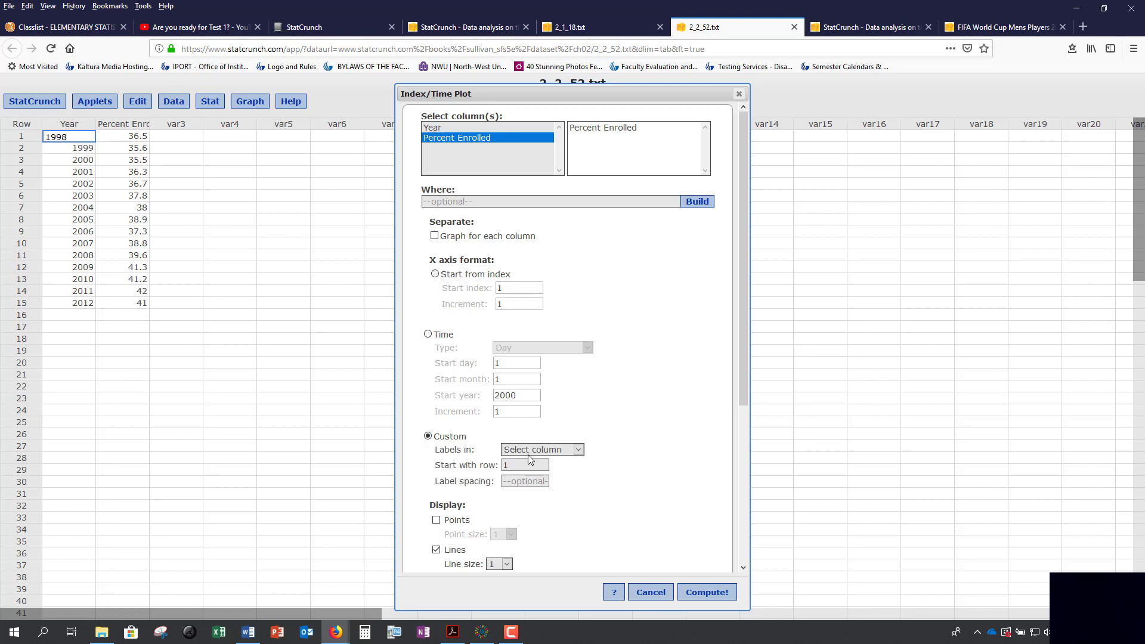
click(529, 455)
click(528, 475)
click(709, 592)
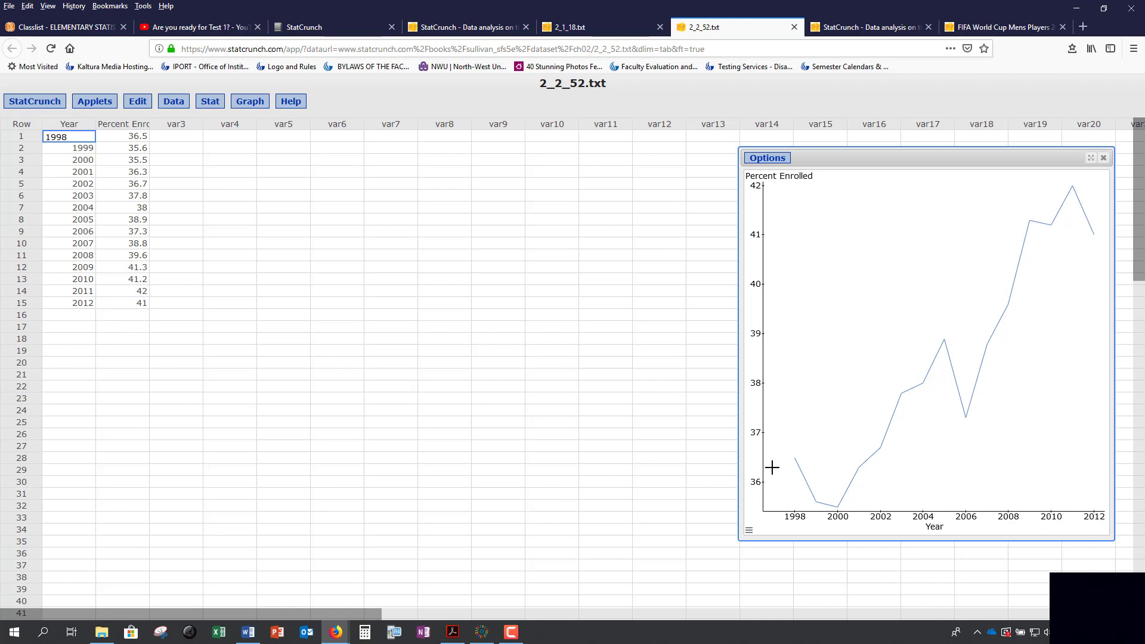
Step: Change the Percent Enrolled time plot's y-axis minimum from 35.5 to 0
click(750, 531)
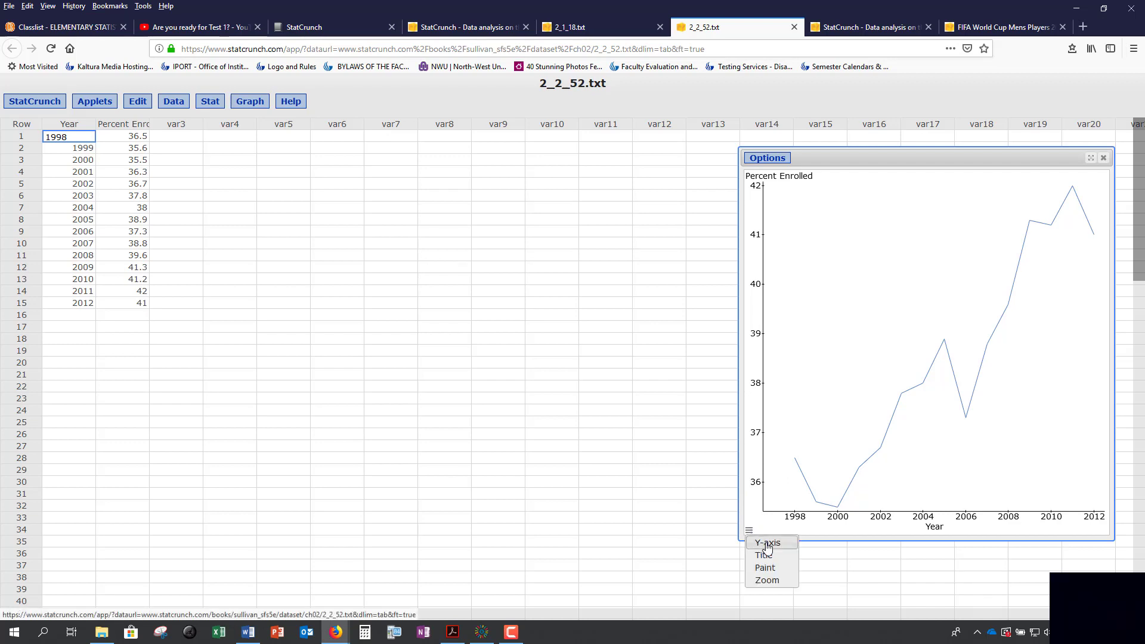
click(769, 542)
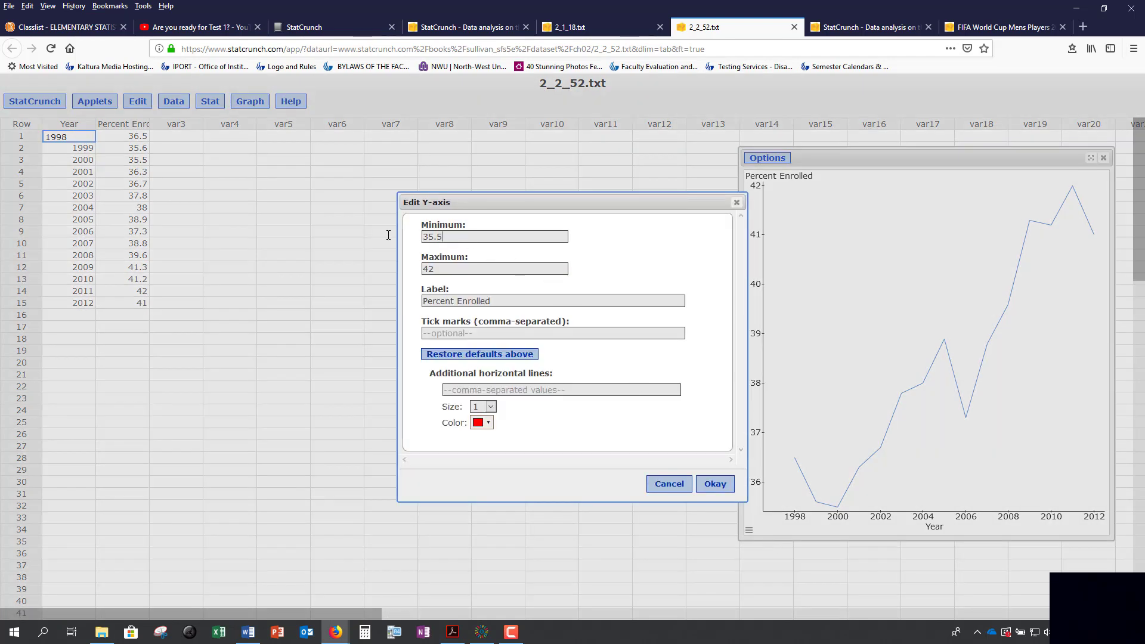
key(ctrl+a)
text(0)
click(719, 484)
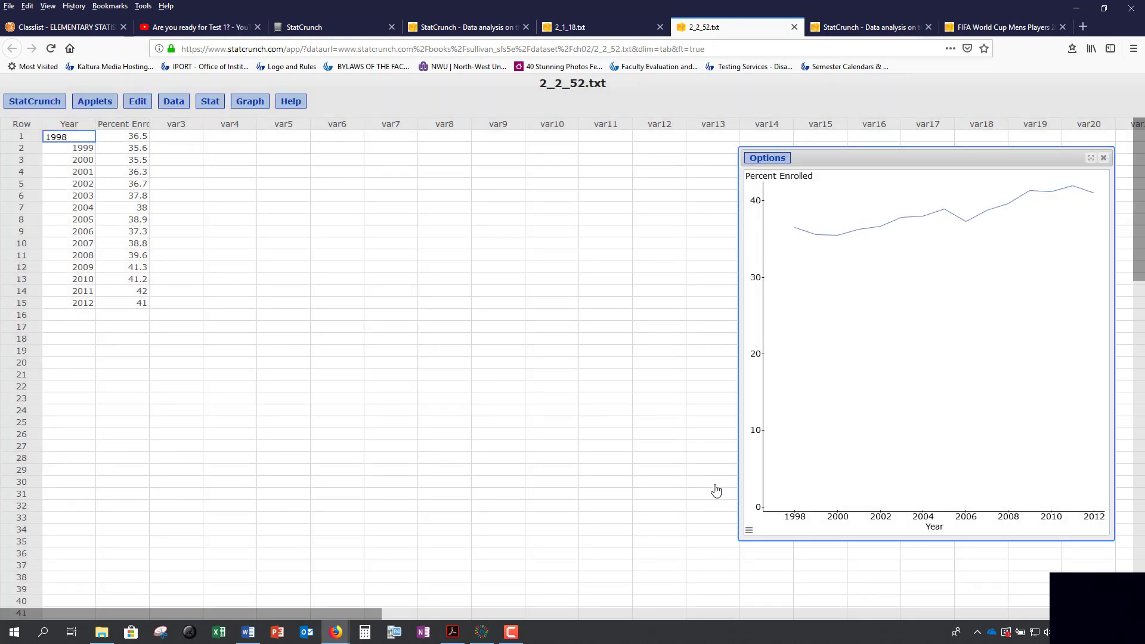